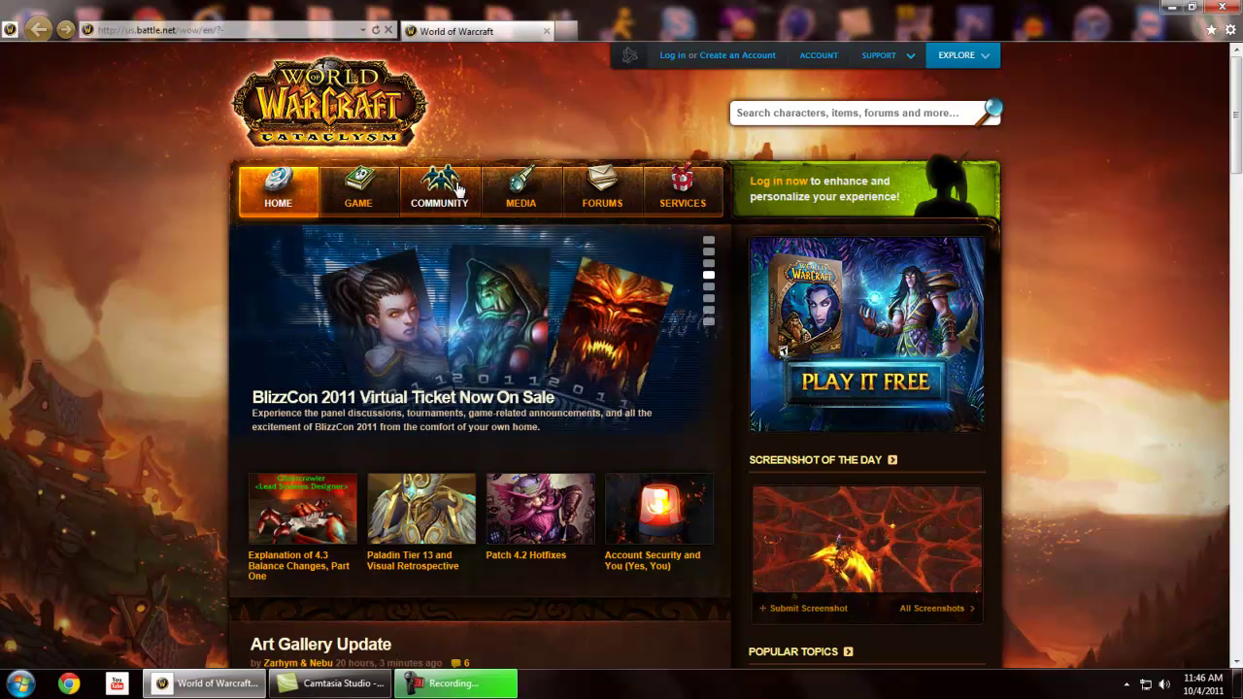
Log in to the site and open the Services page listing character services, including Public Test Realm
click(791, 185)
click(797, 213)
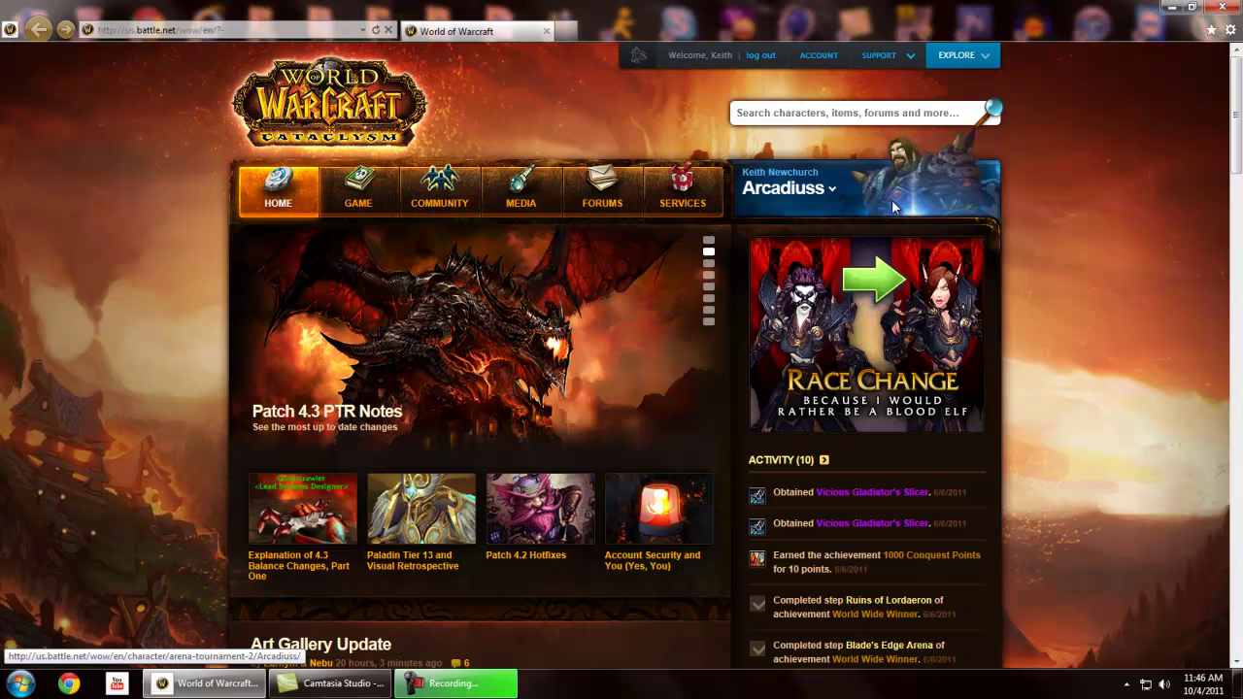
click(670, 209)
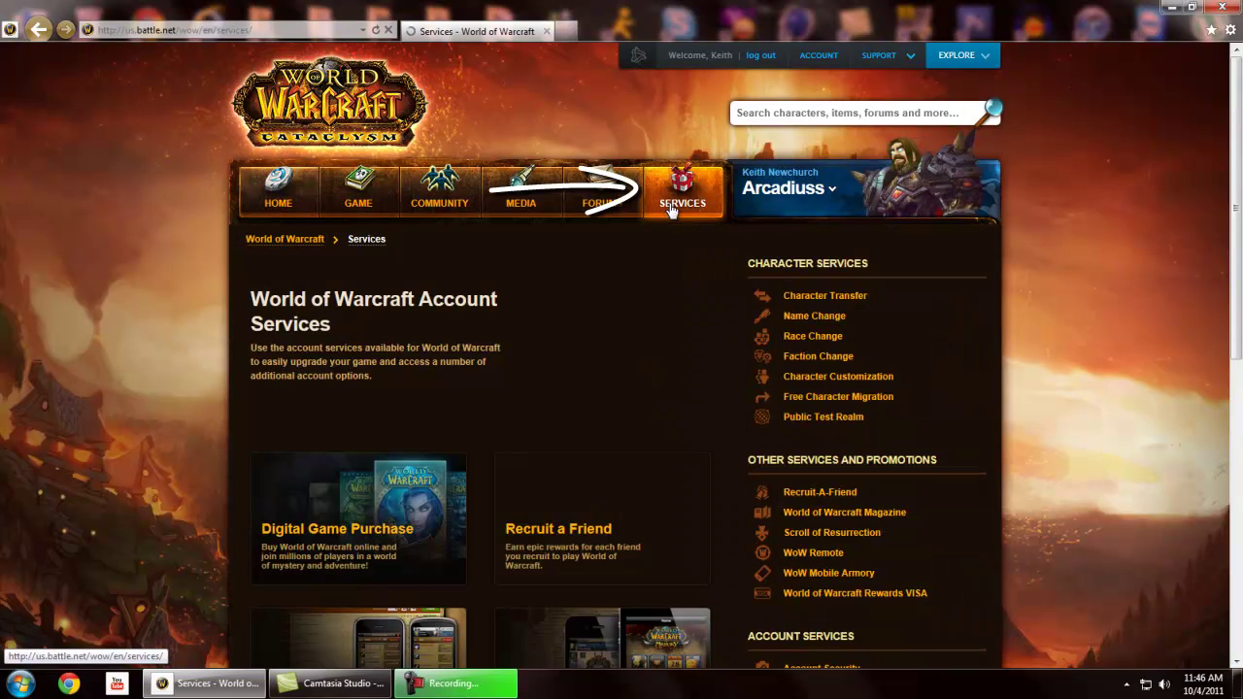
scroll(549, 306, down, 2)
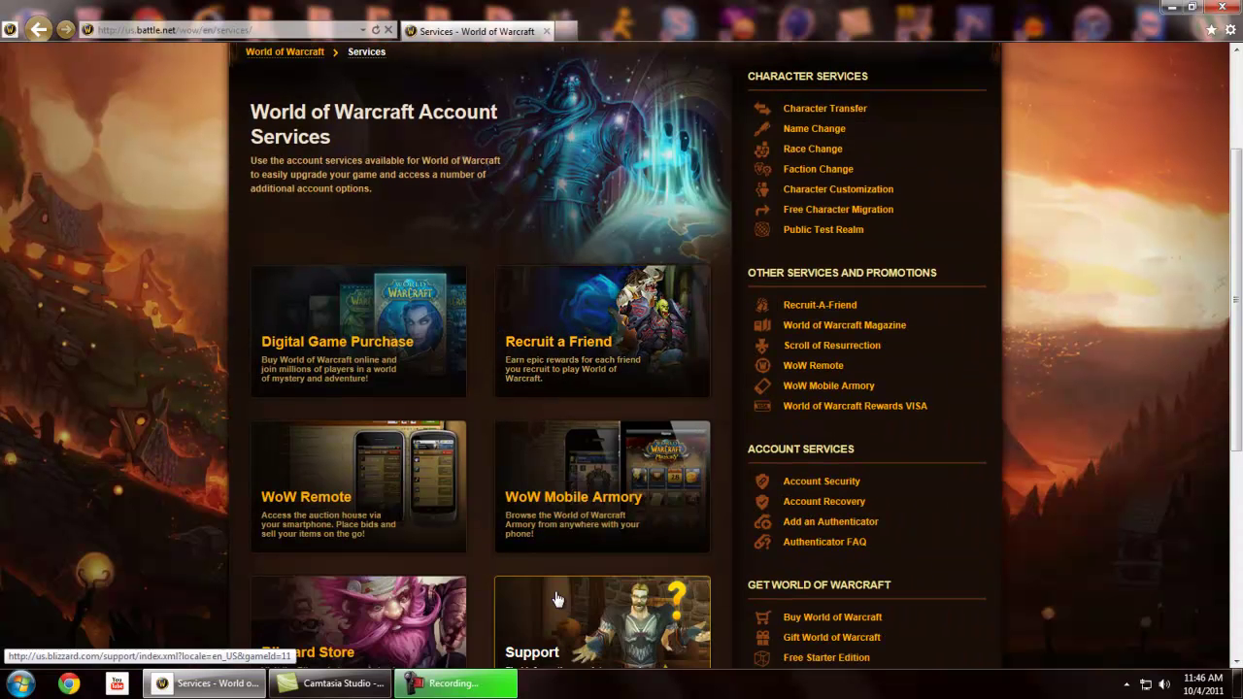
scroll(680, 476, up, 2)
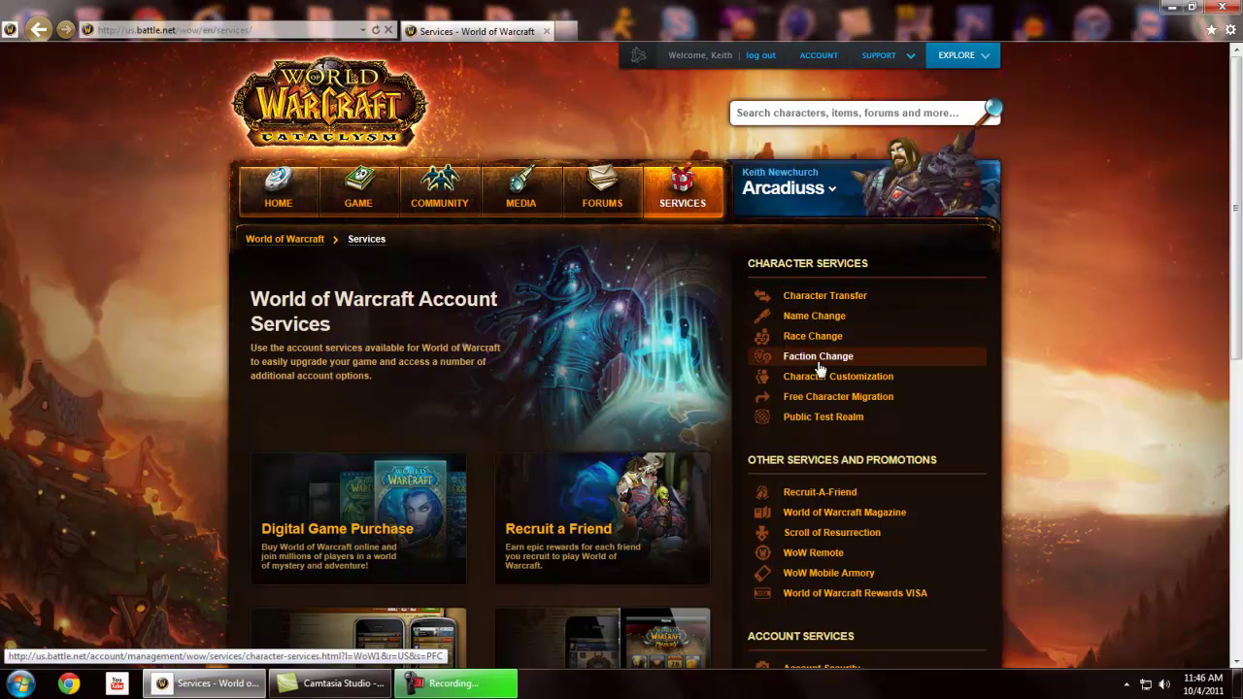
Open Public Test Realm and sign in with the Battle.net account e-mail and password
click(909, 425)
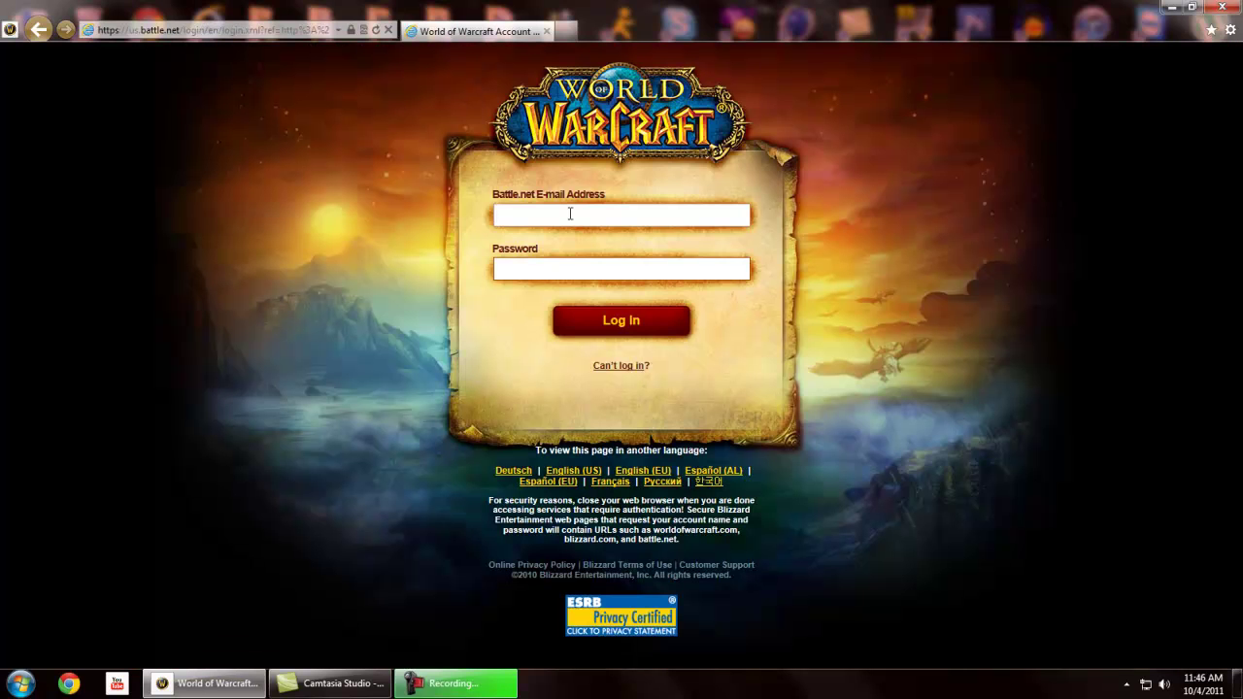
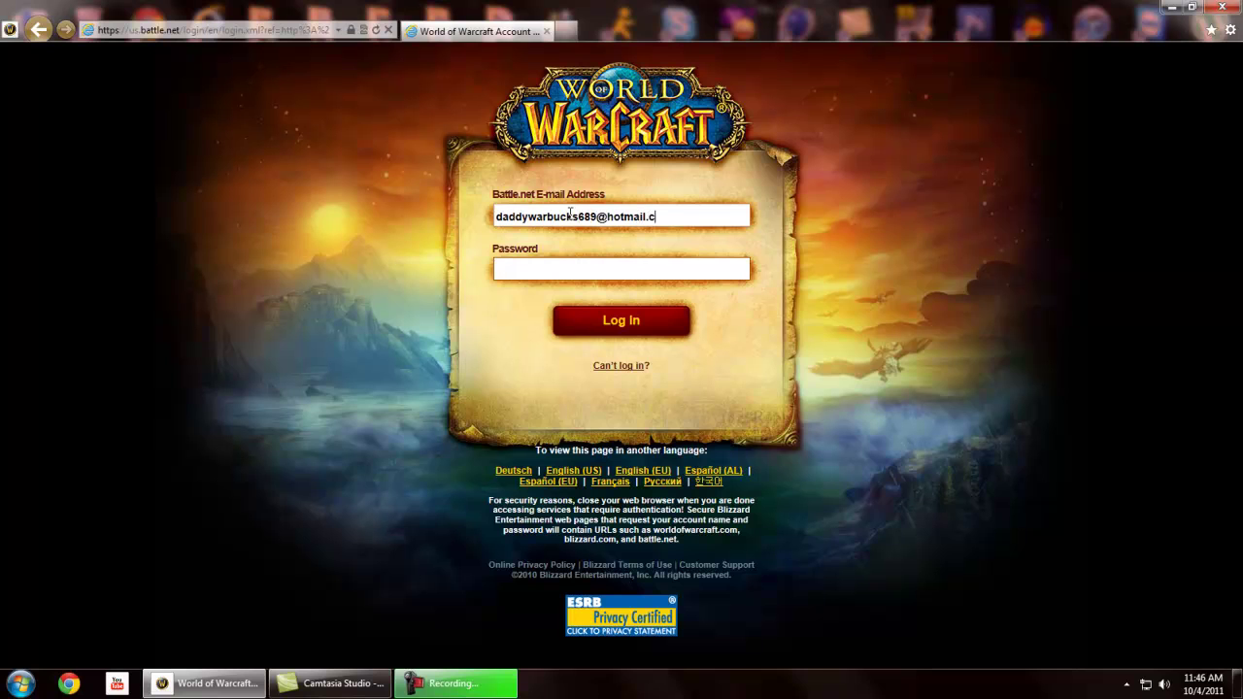
key(Tab)
text(************)
key(Return)
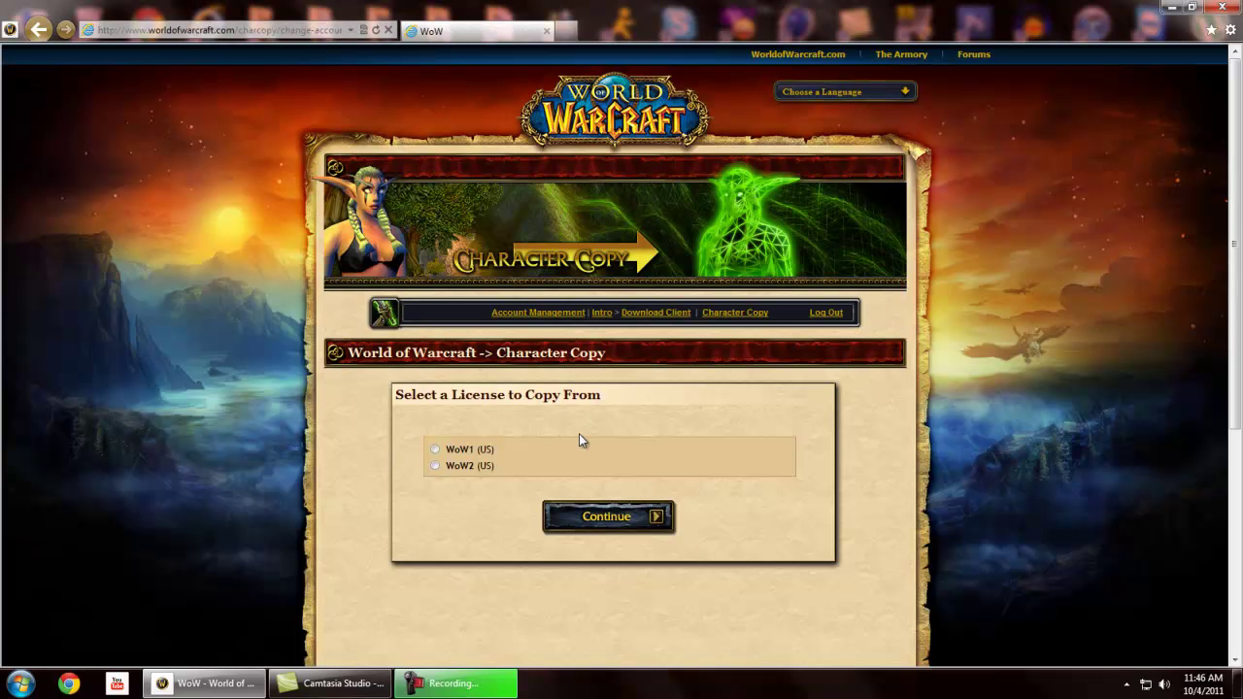
Continue with the WoW1 license and review the 4 own-character copies remaining
click(601, 521)
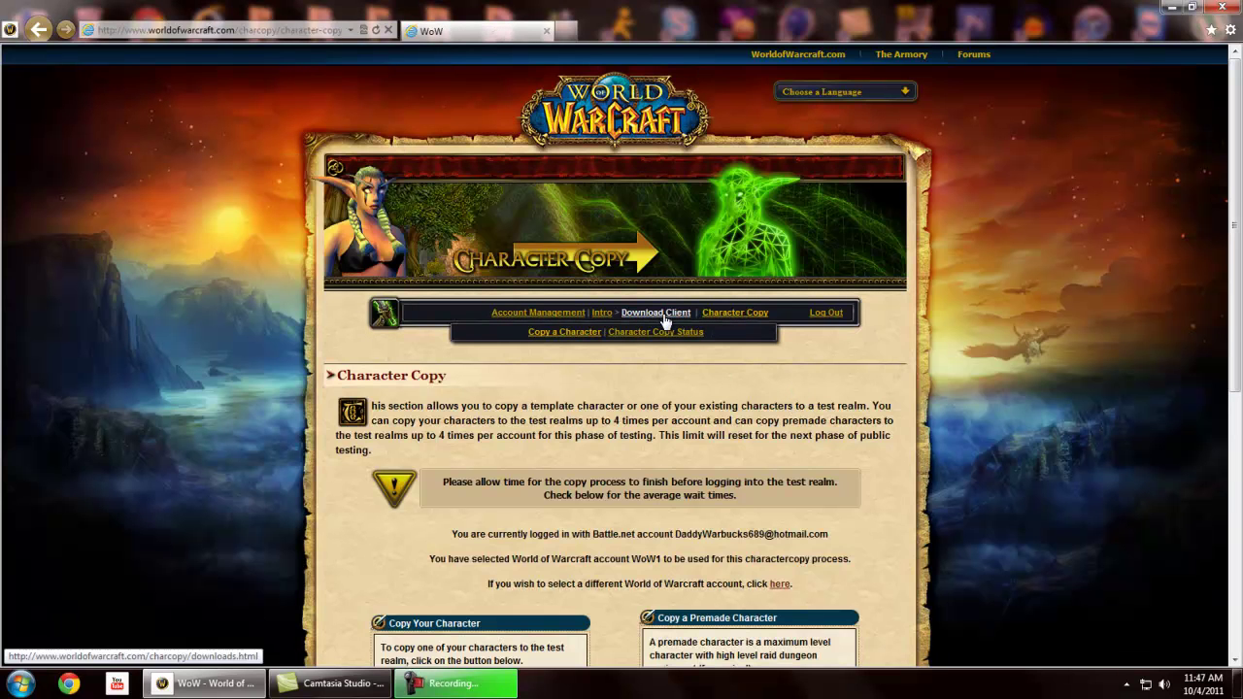
scroll(823, 388, down, 2)
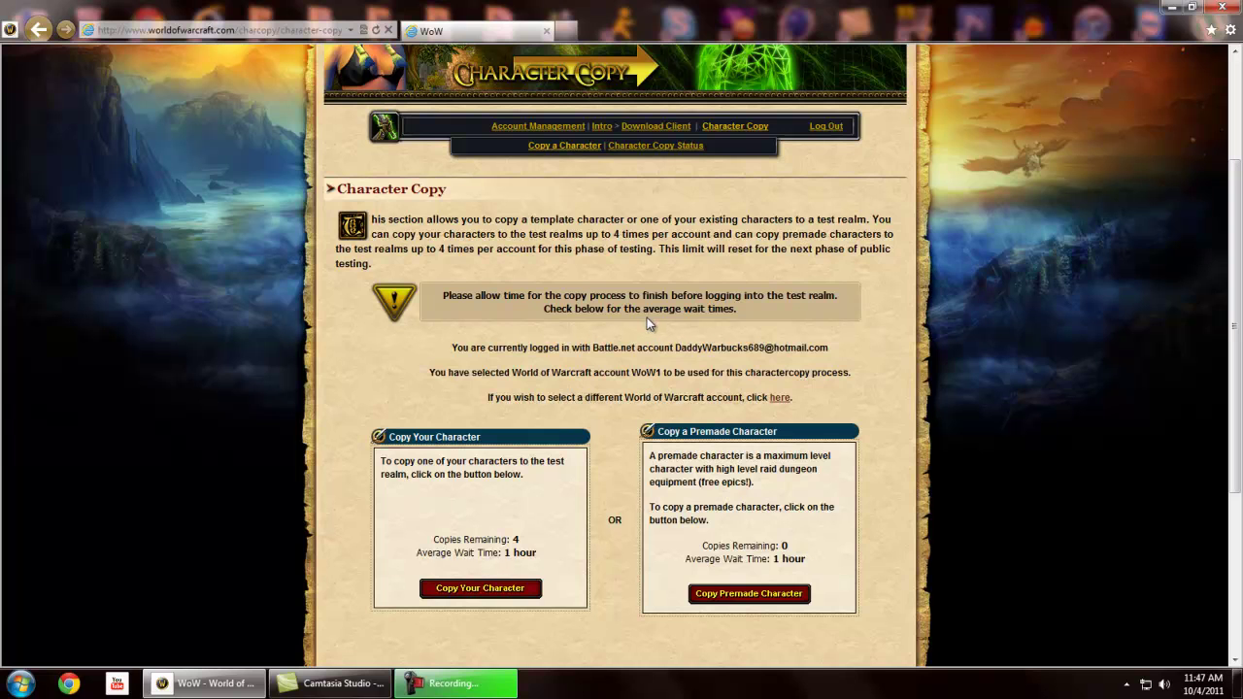
scroll(603, 186, up, 1)
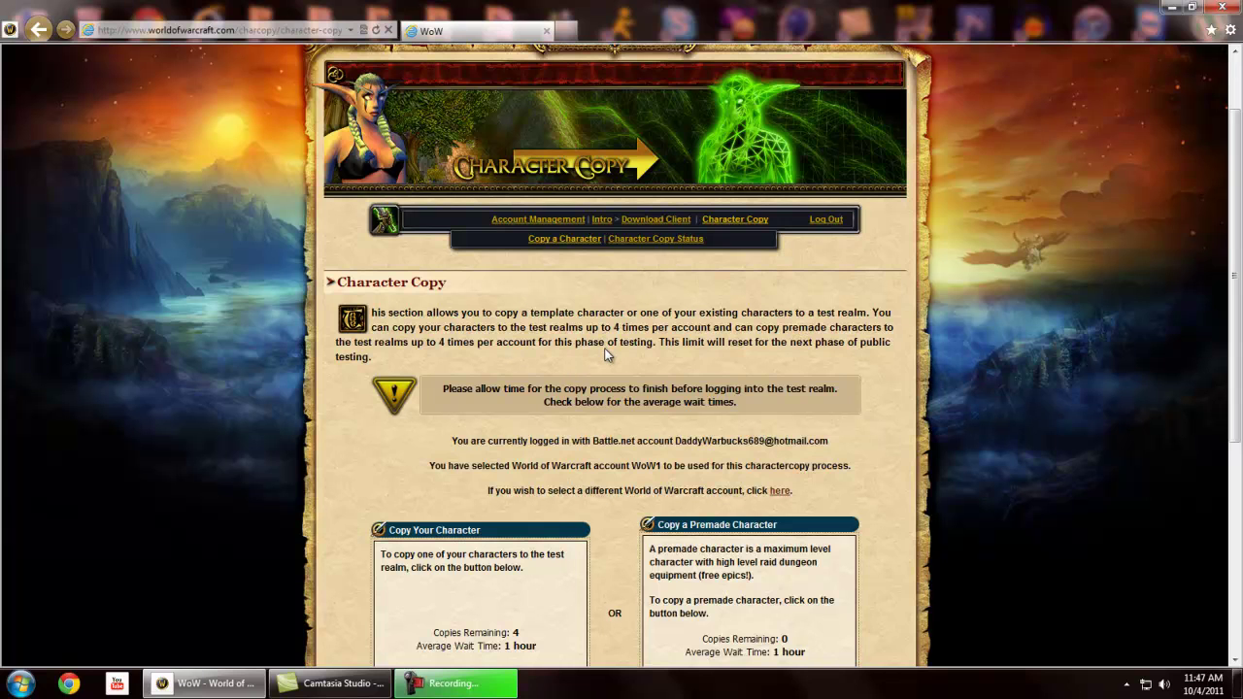
Open Download Client and follow the PC/Mac link for the US PTR client
click(658, 220)
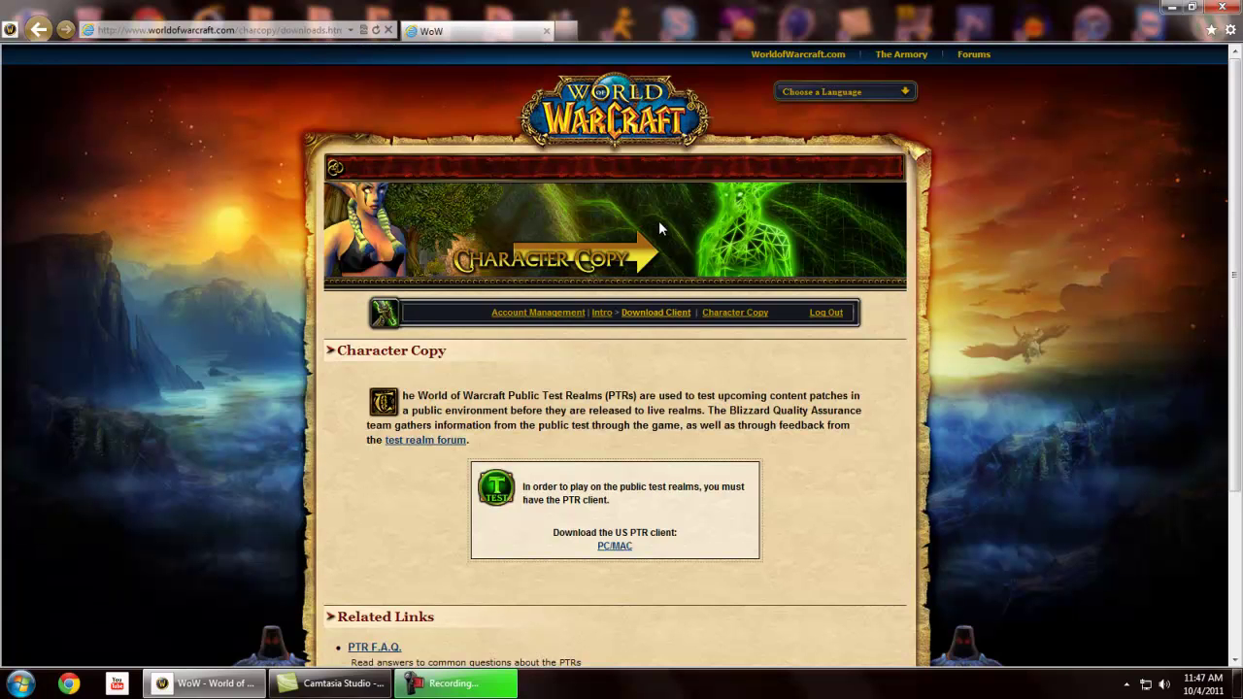
scroll(608, 503, down, 2)
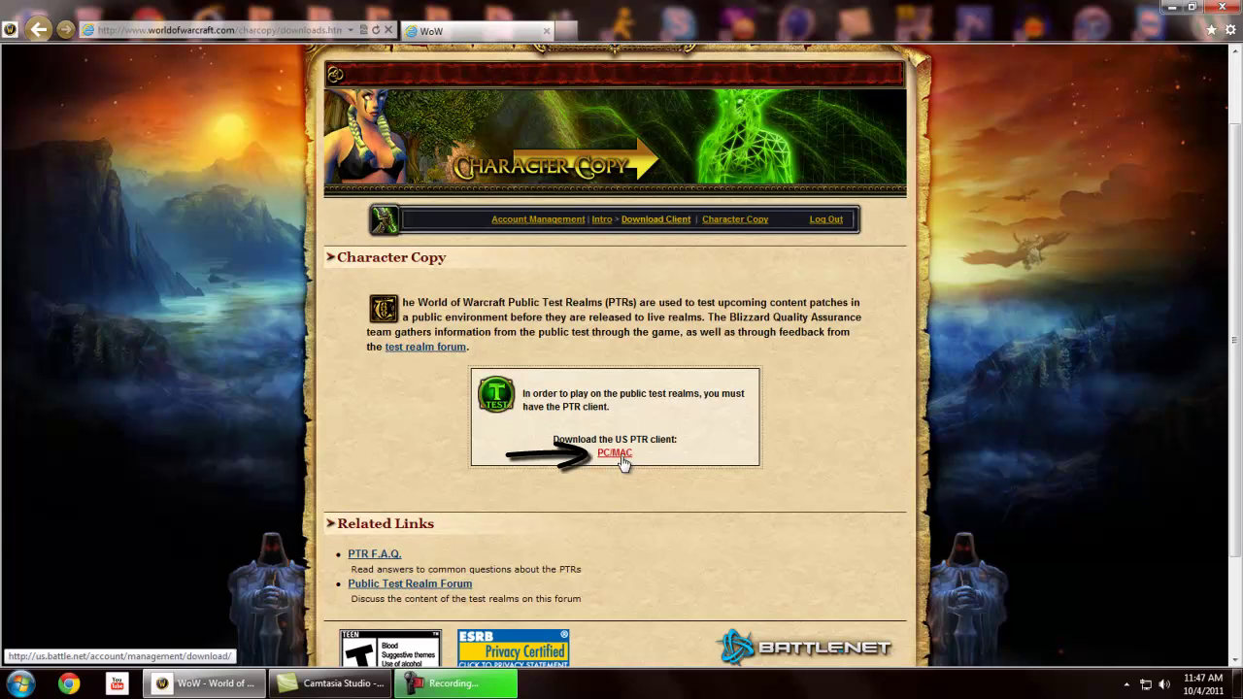
click(616, 452)
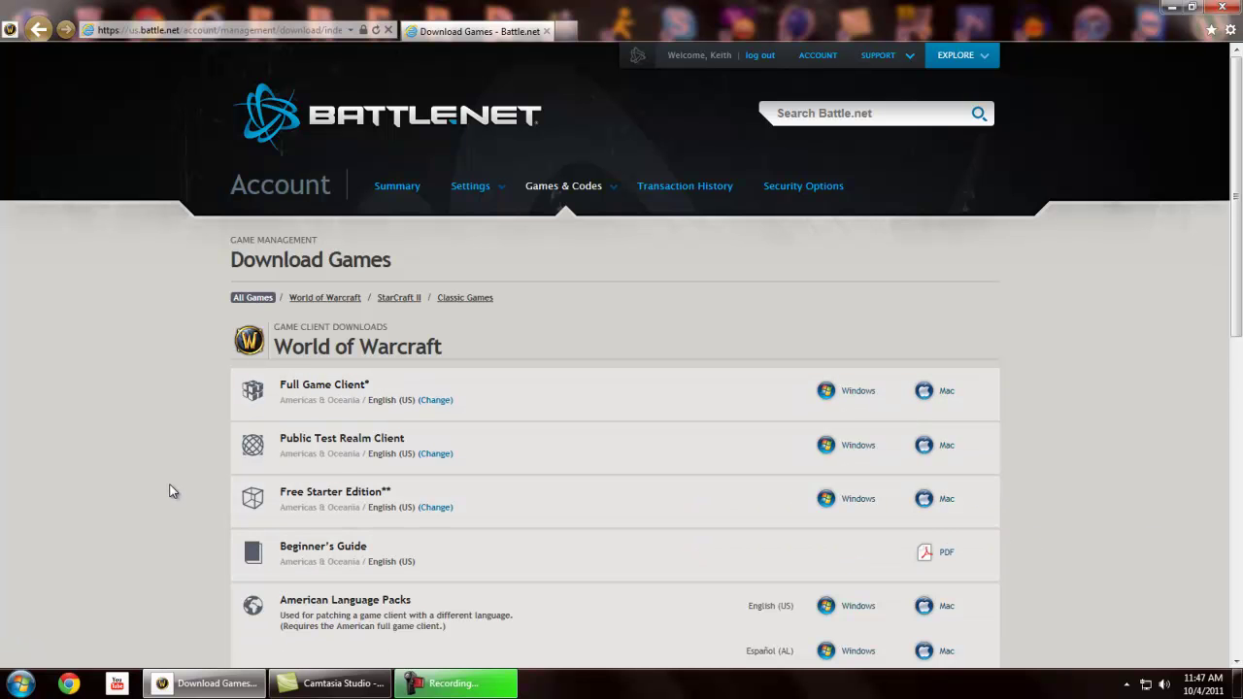
scroll(169, 490, down, 2)
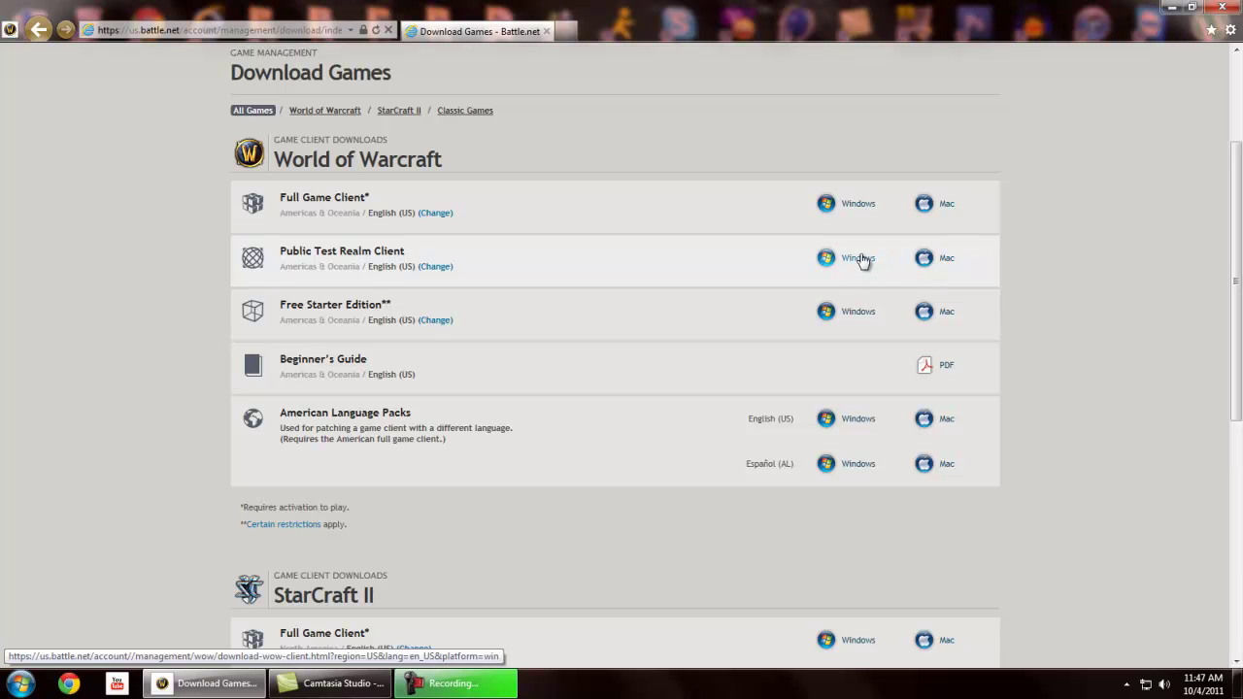
click(849, 270)
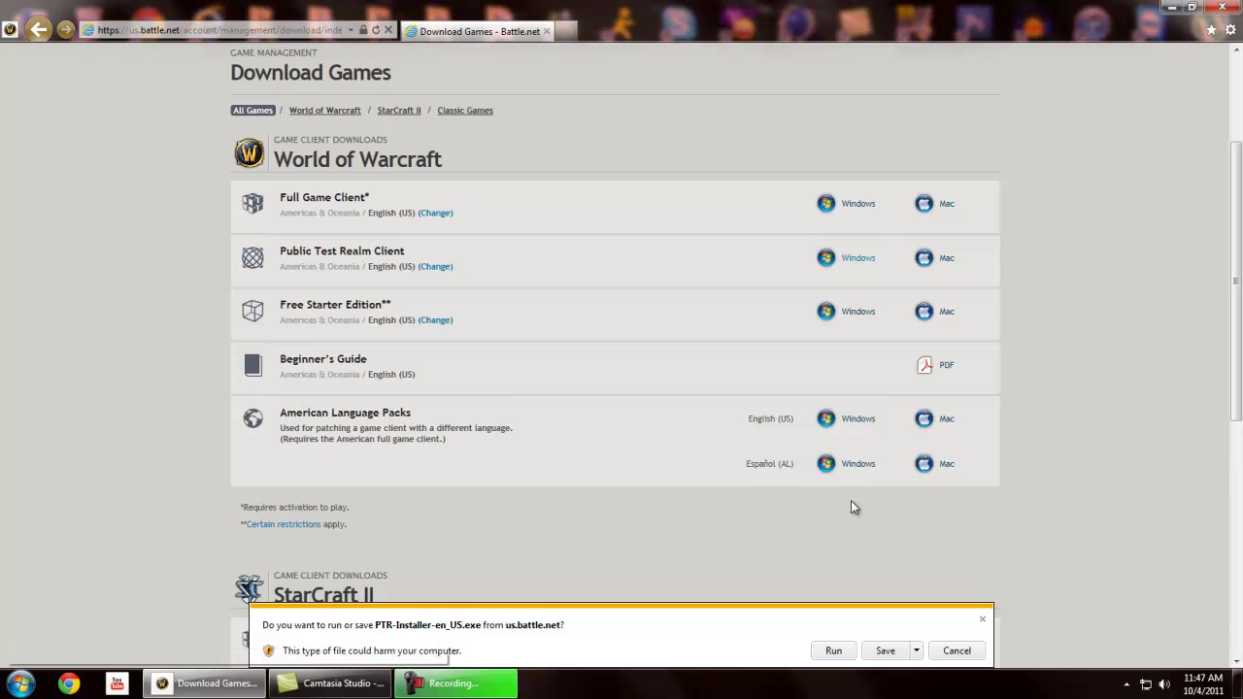
click(956, 650)
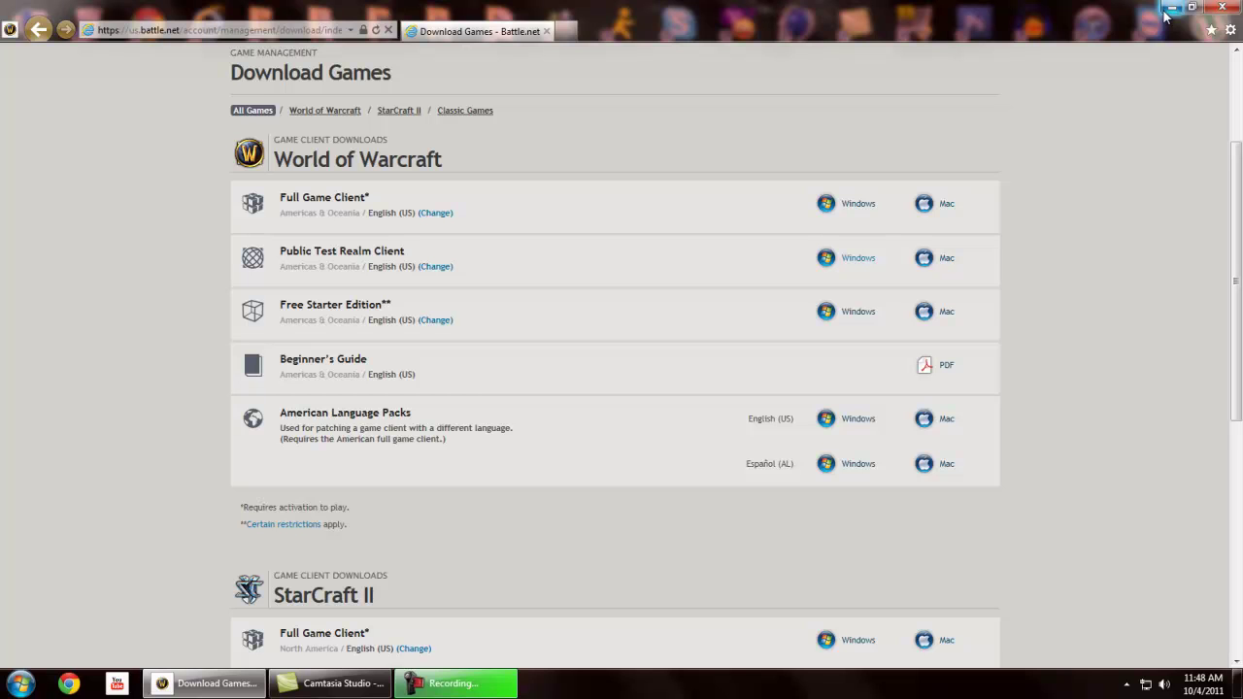
scroll(1097, 215, up, 2)
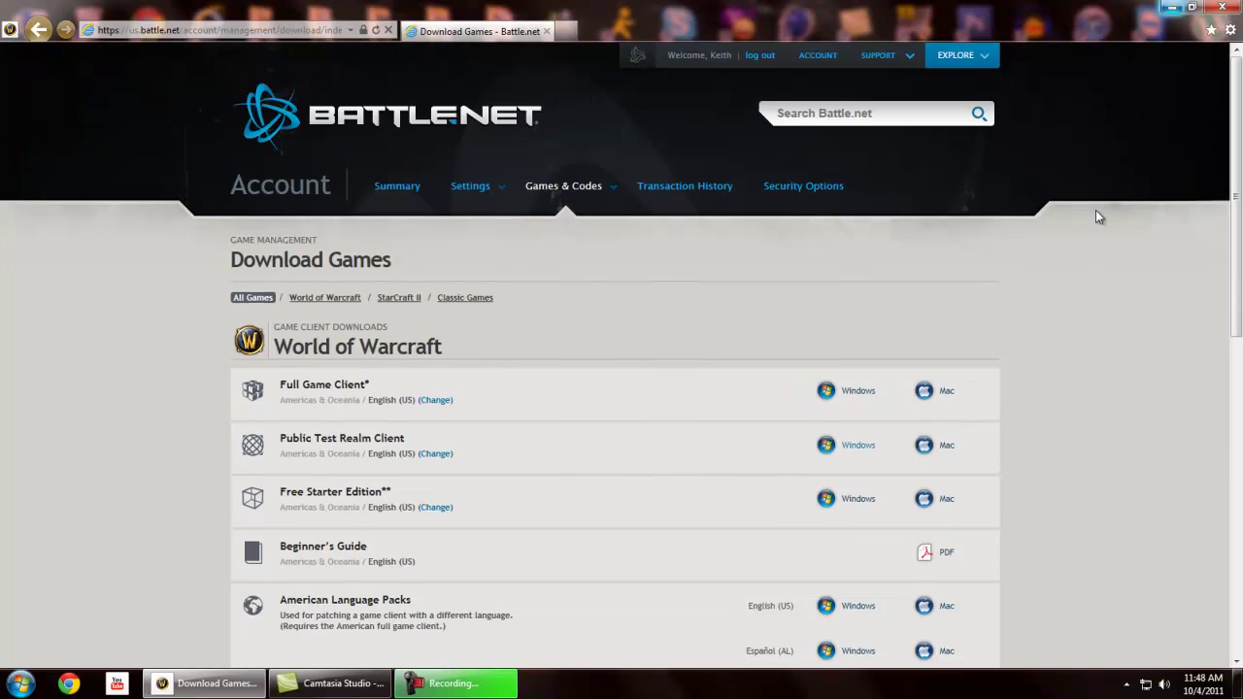
scroll(591, 303, down, 2)
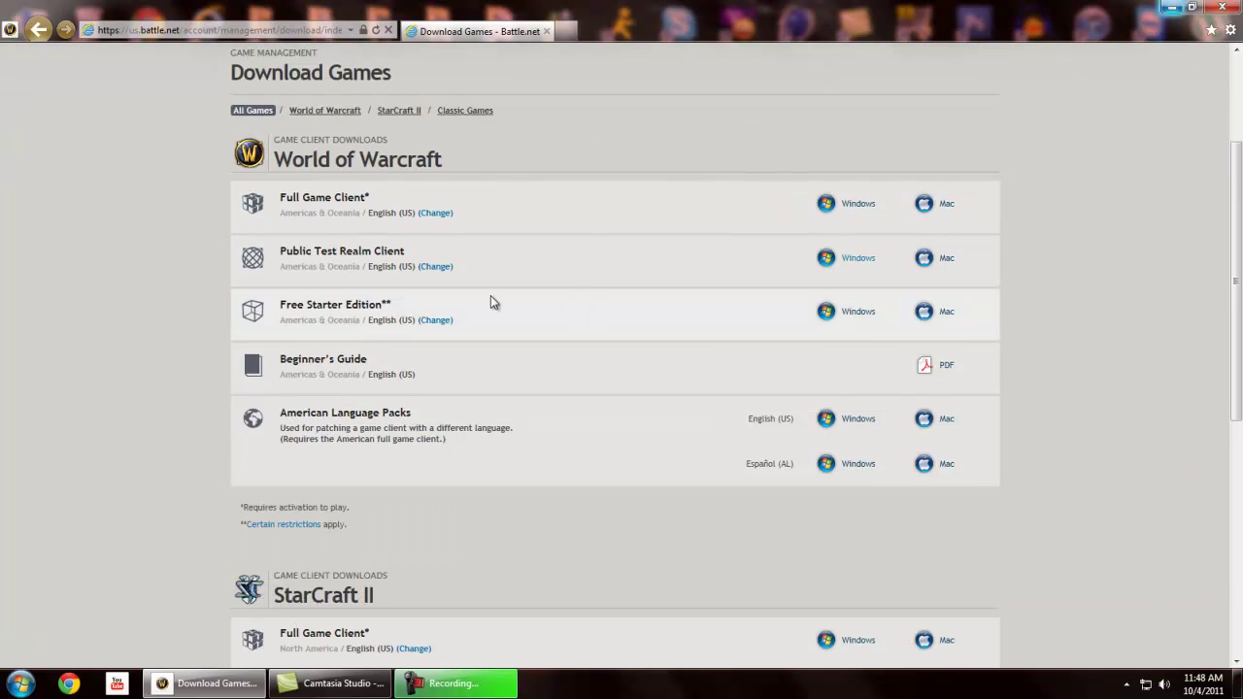
scroll(898, 251, up, 2)
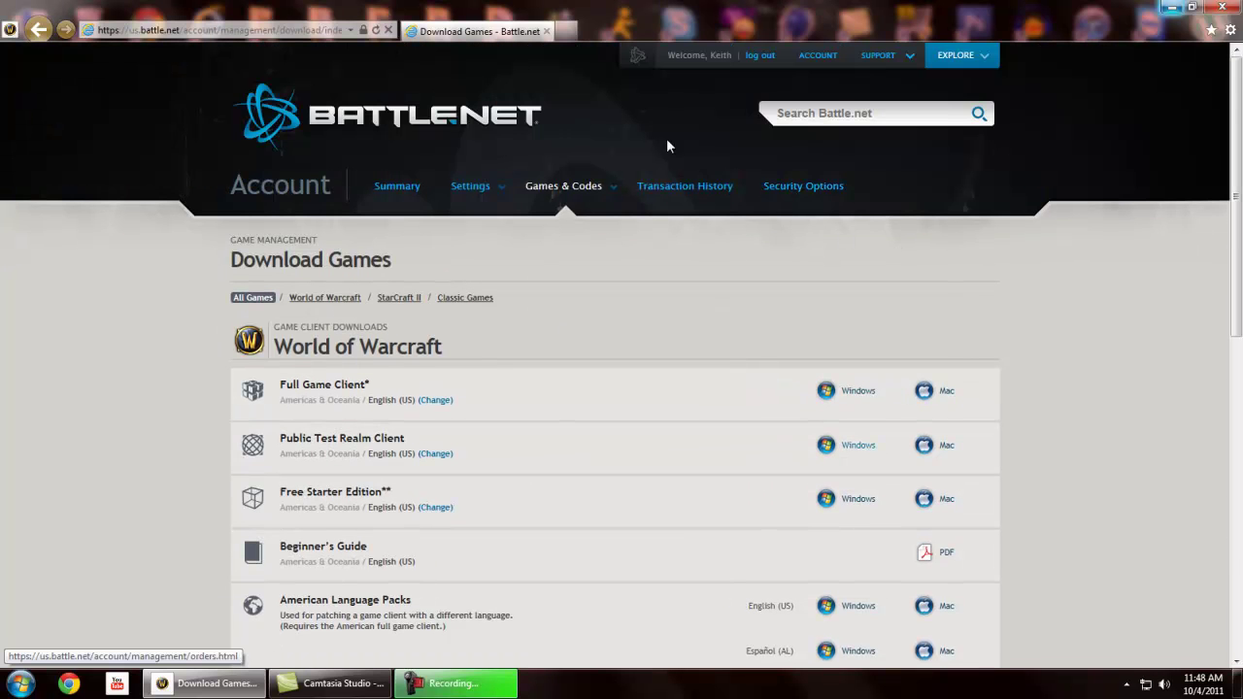
Load worldofwarcraft.com from the browser address bar
click(198, 30)
text(worldof)
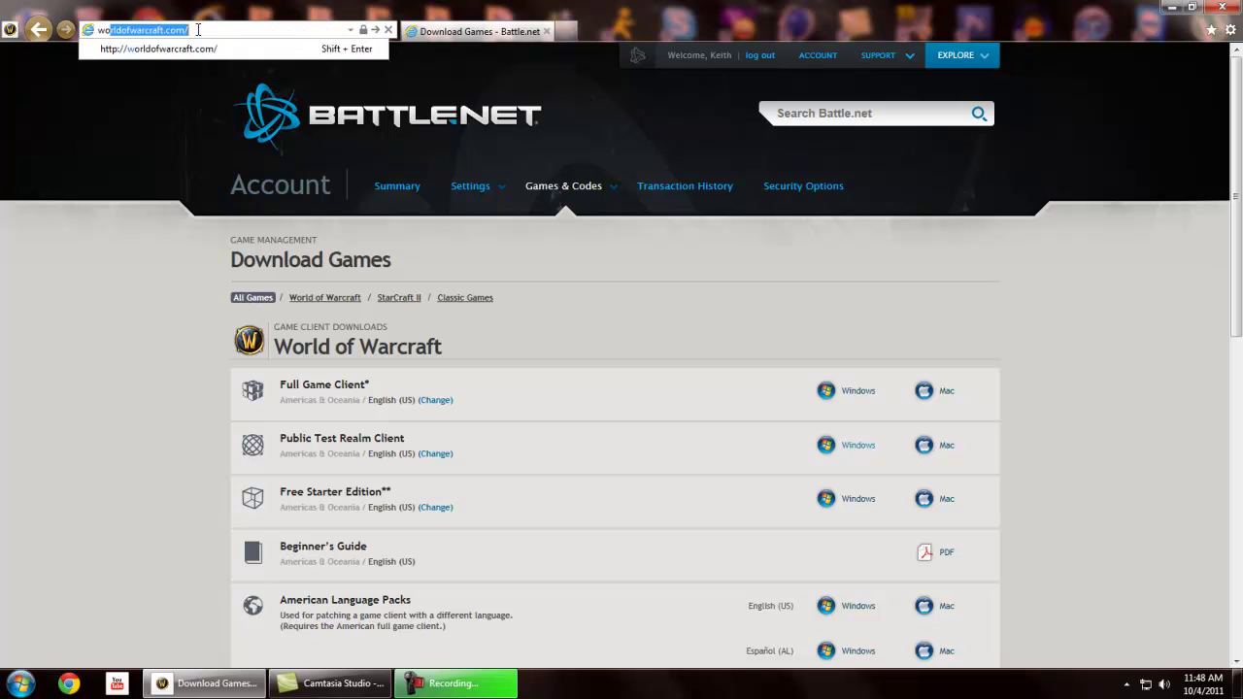
text(warcraft)
key(Return)
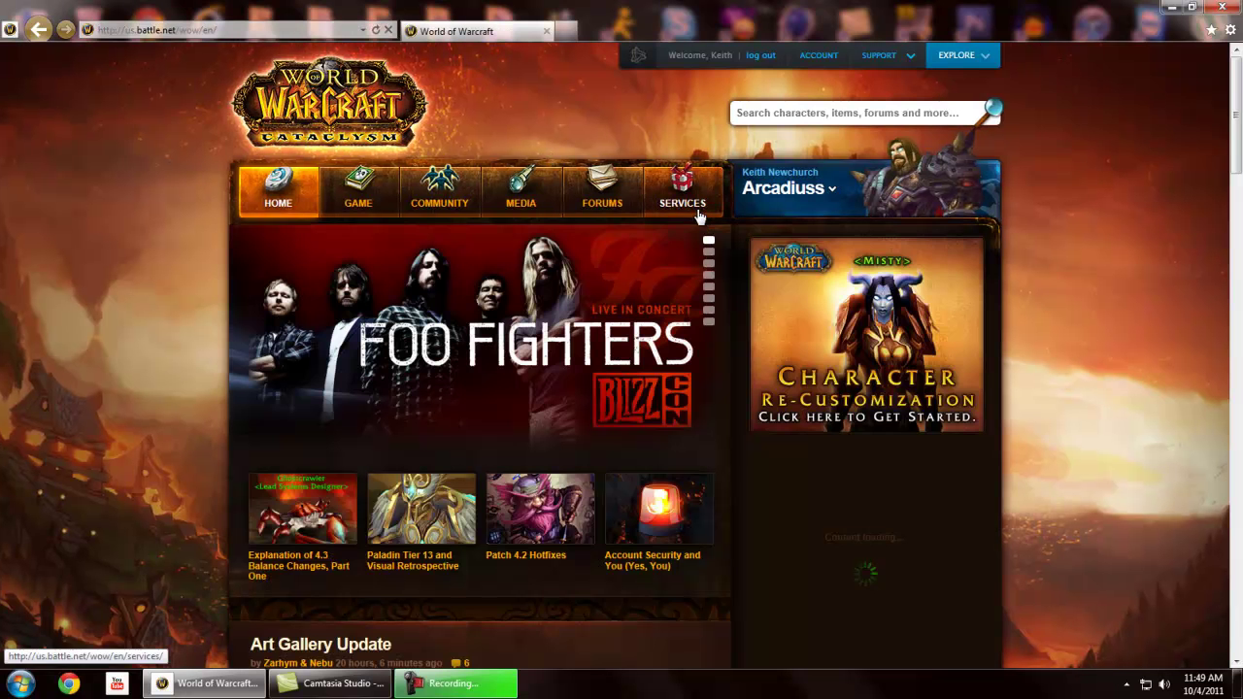
Return to Services > Public Test Realm and start copying one of your own characters
click(681, 192)
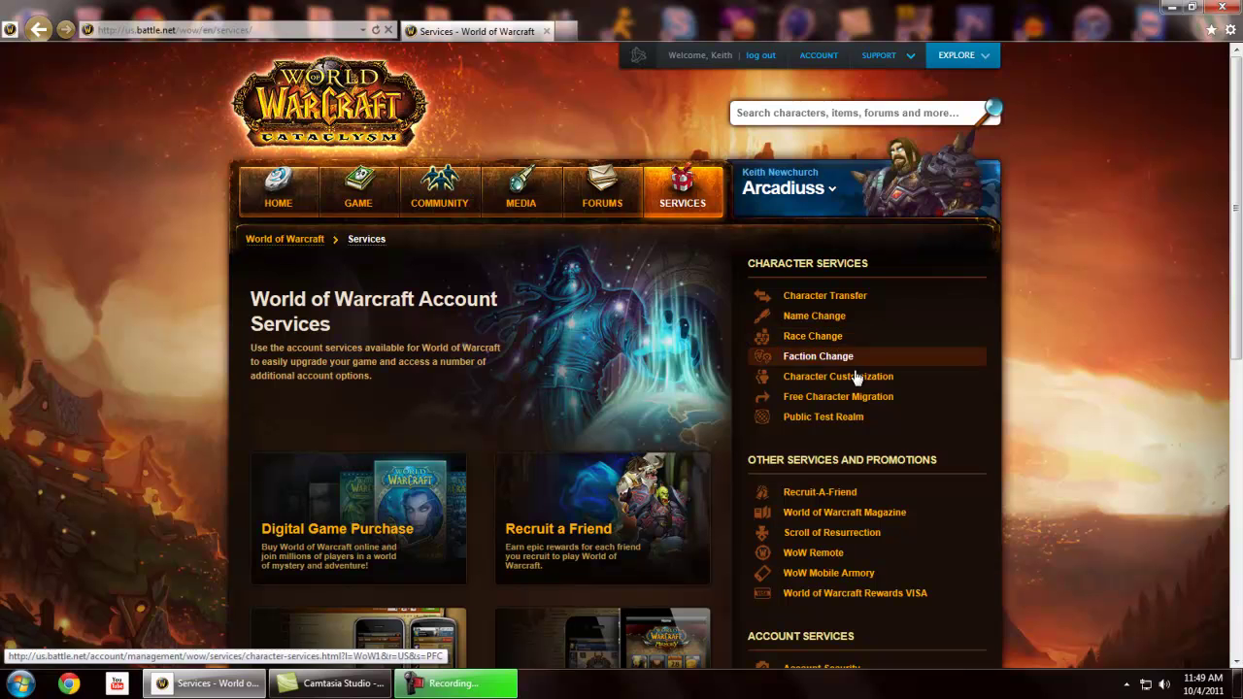
click(834, 420)
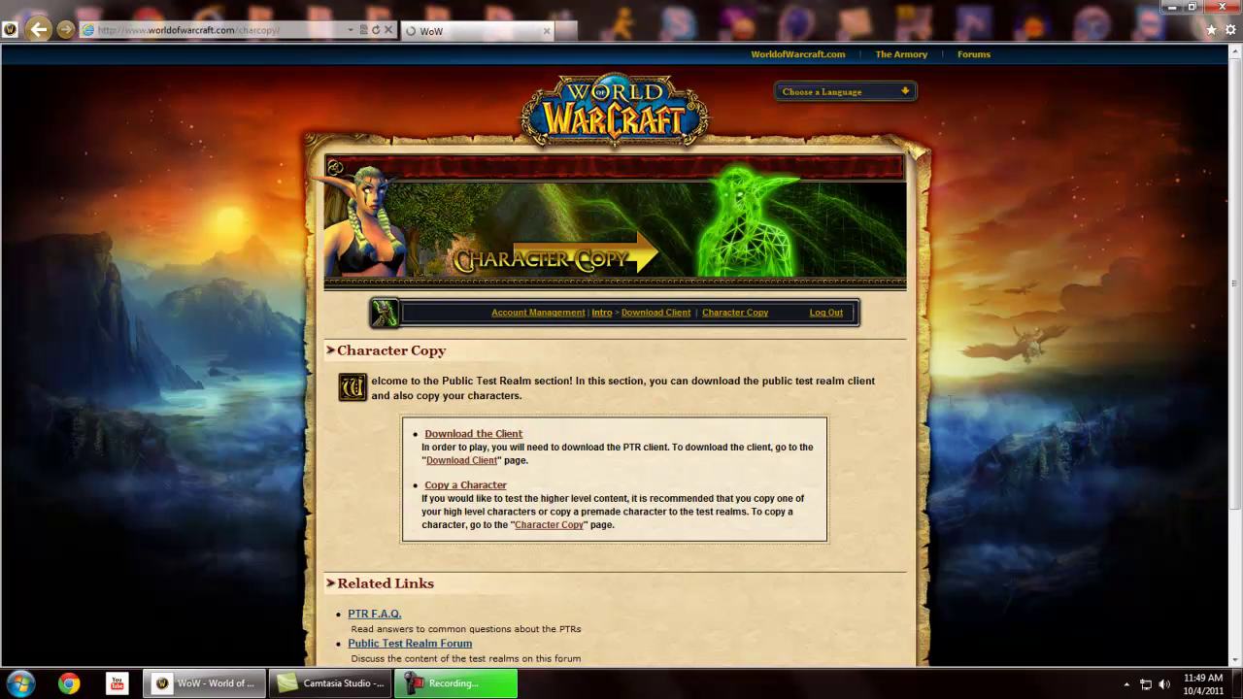
scroll(945, 399, down, 2)
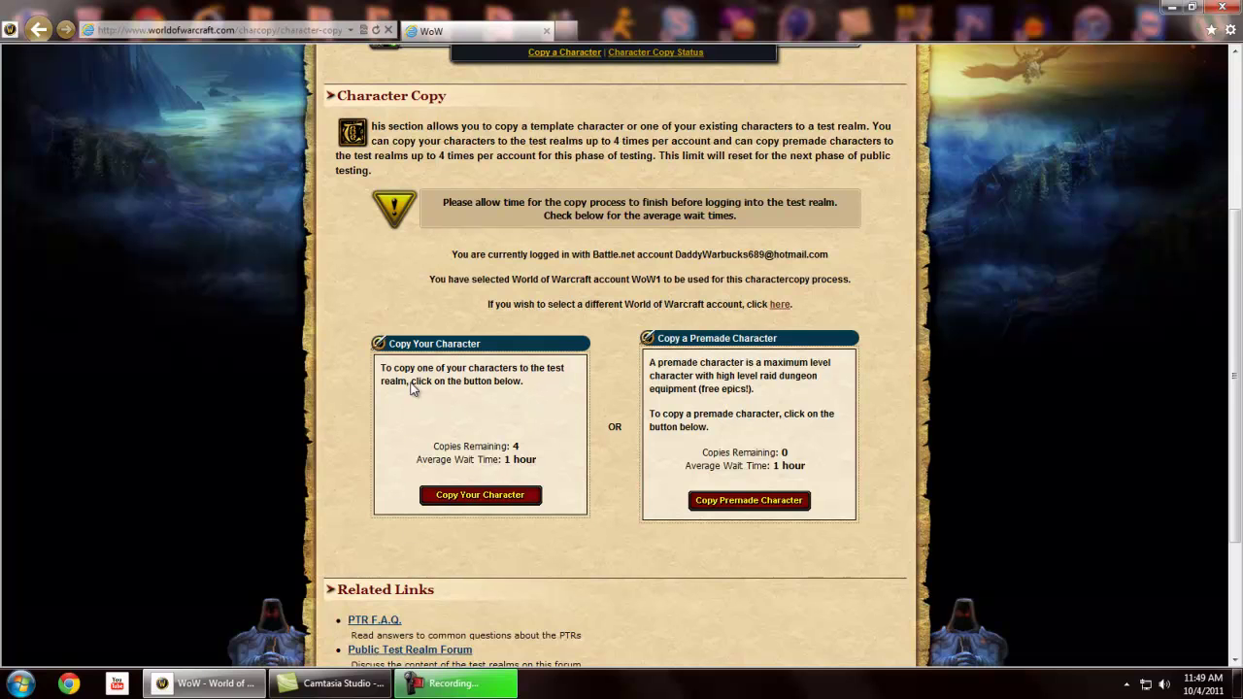
click(492, 496)
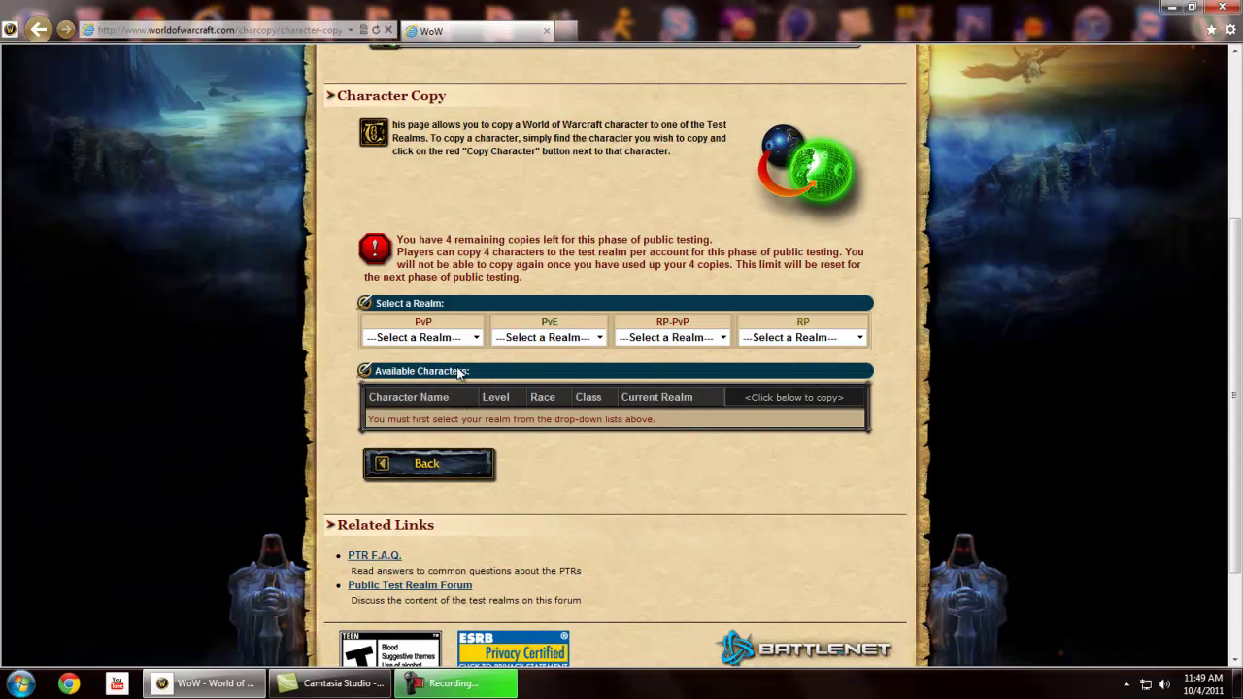
Pick Eonar as the PvE realm to list its level 70 Orc Hunter and level 85 Undead Mage
click(461, 337)
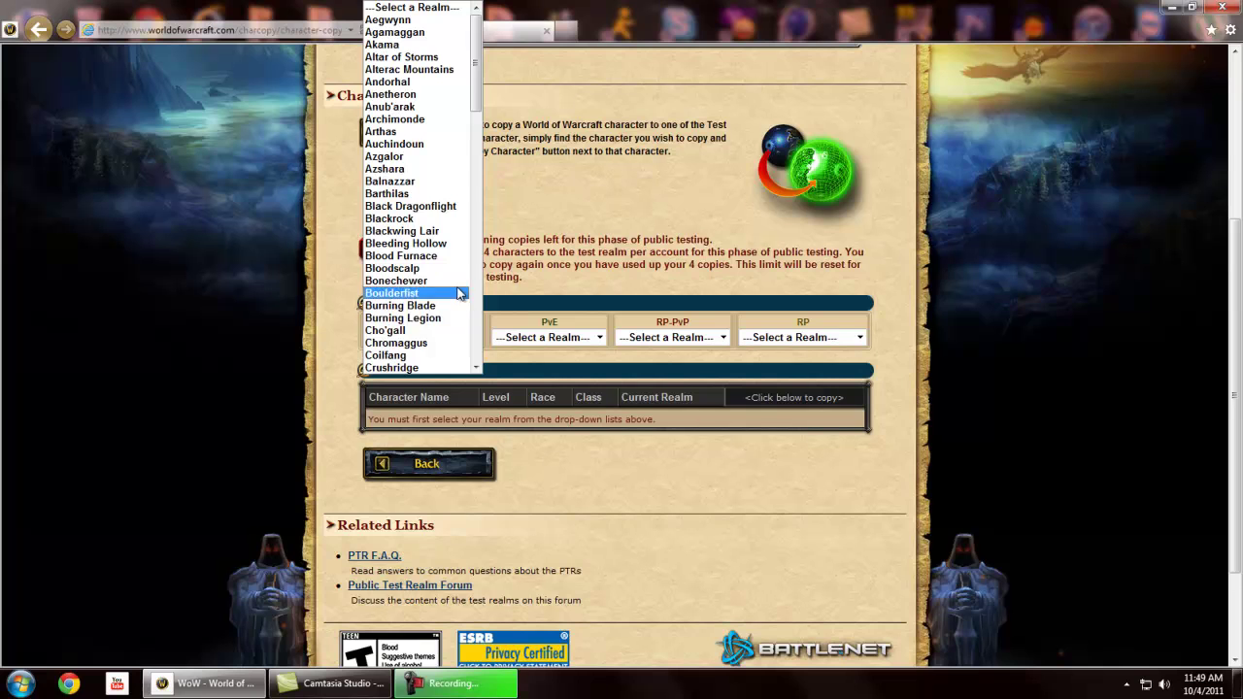
scroll(420, 175, down, 12)
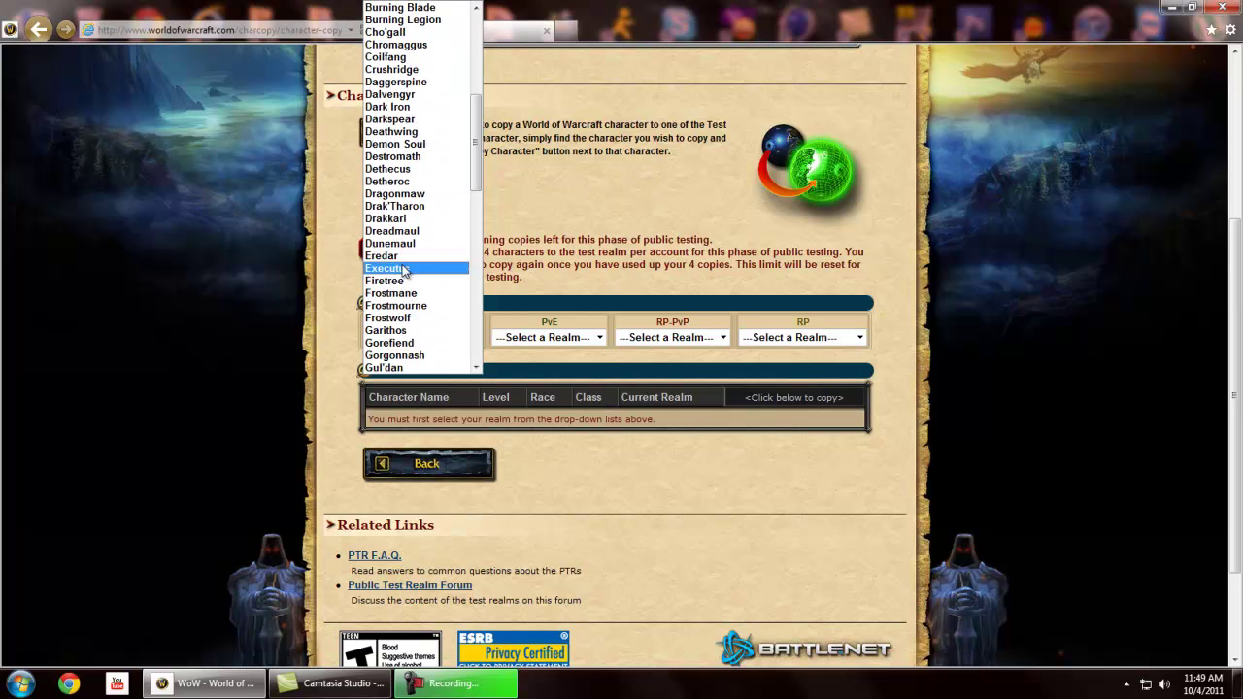
click(542, 339)
scroll(568, 291, down, 5)
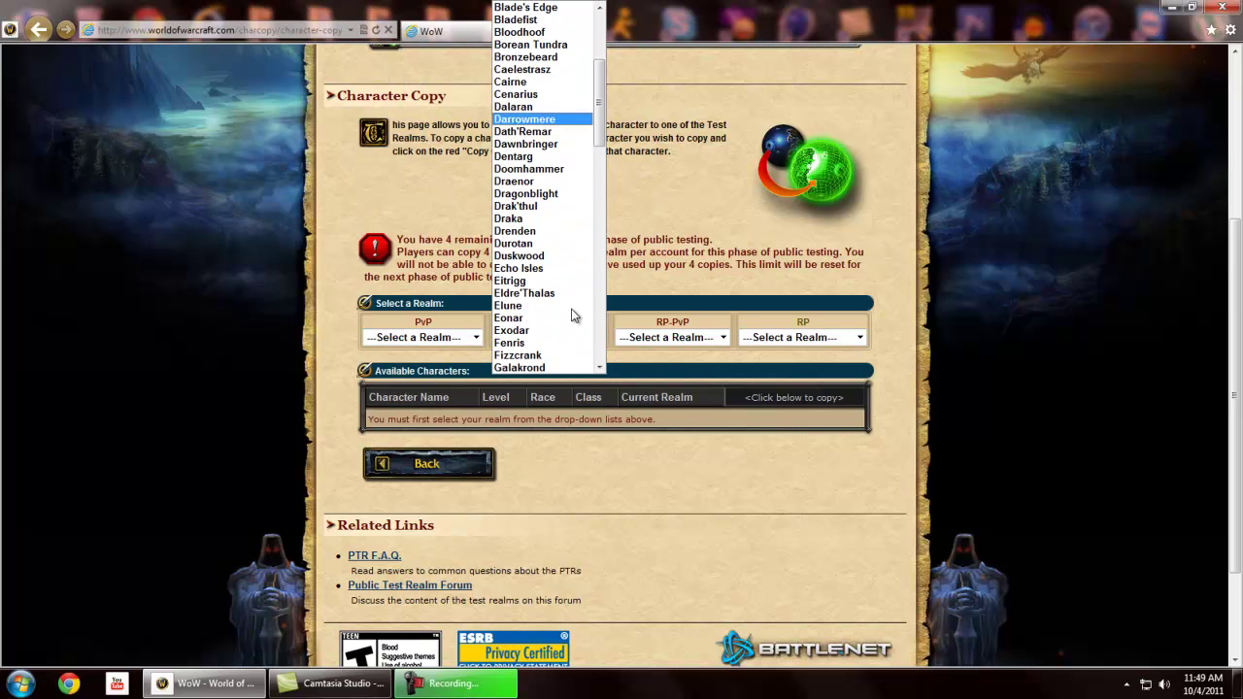
click(568, 320)
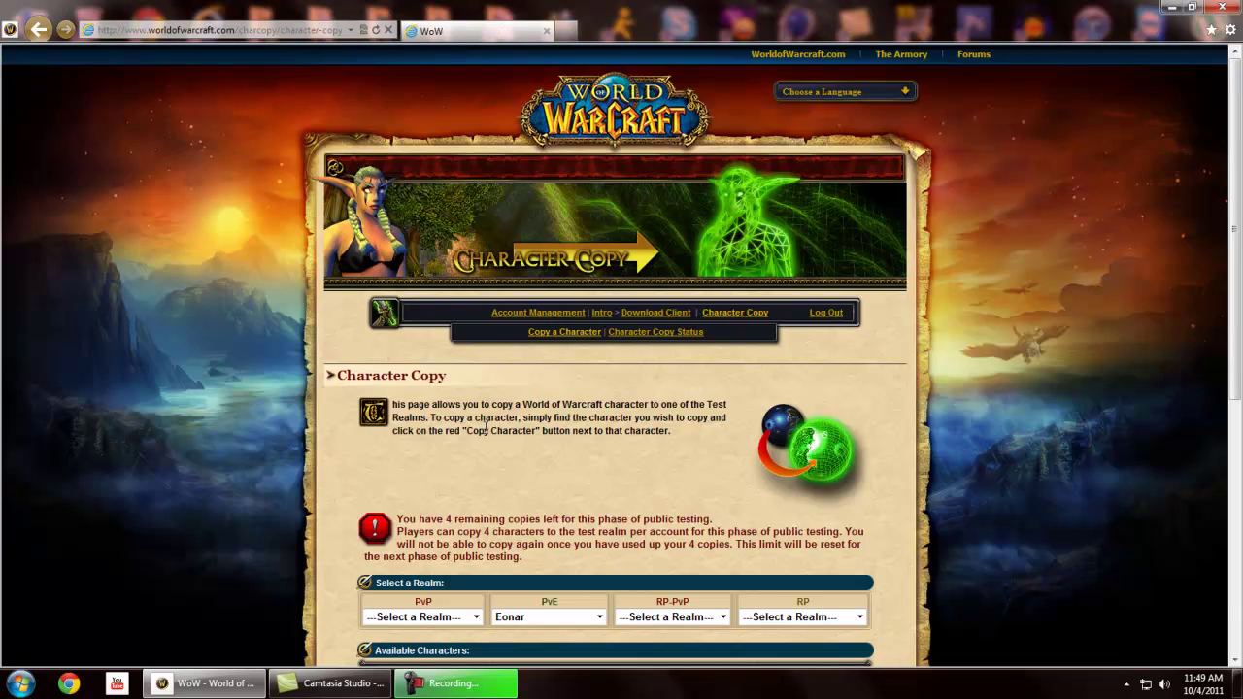
scroll(457, 413, down, 1)
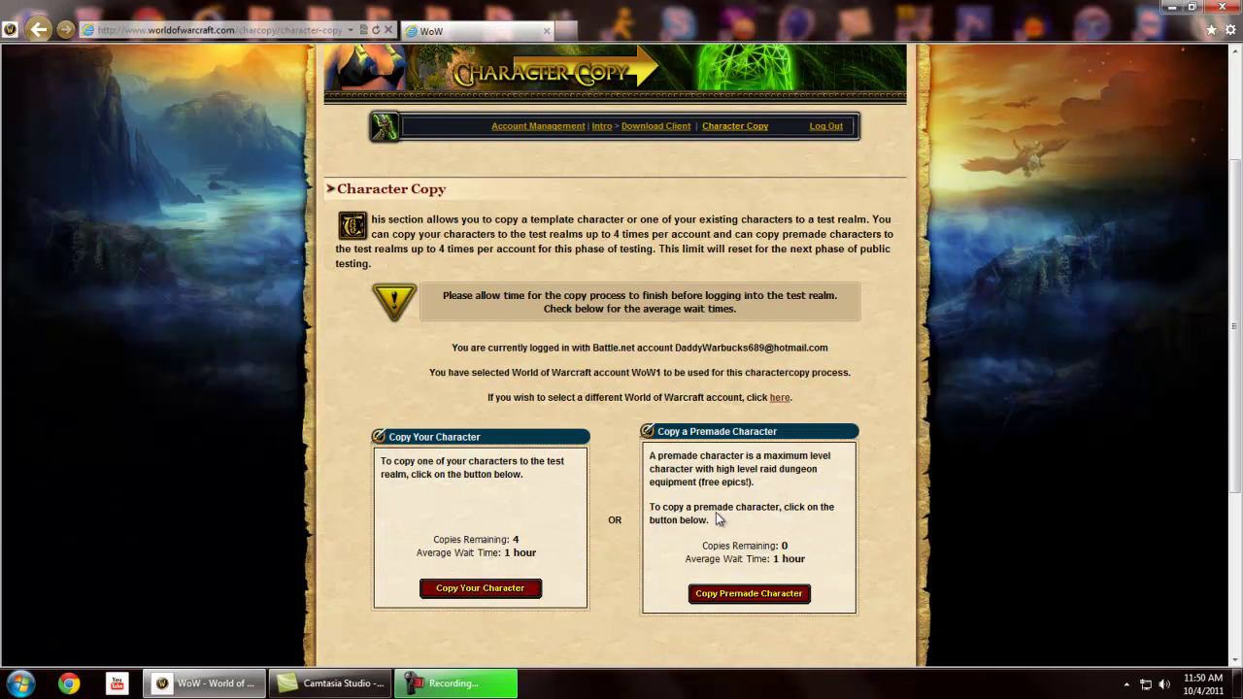
scroll(744, 591, down, 2)
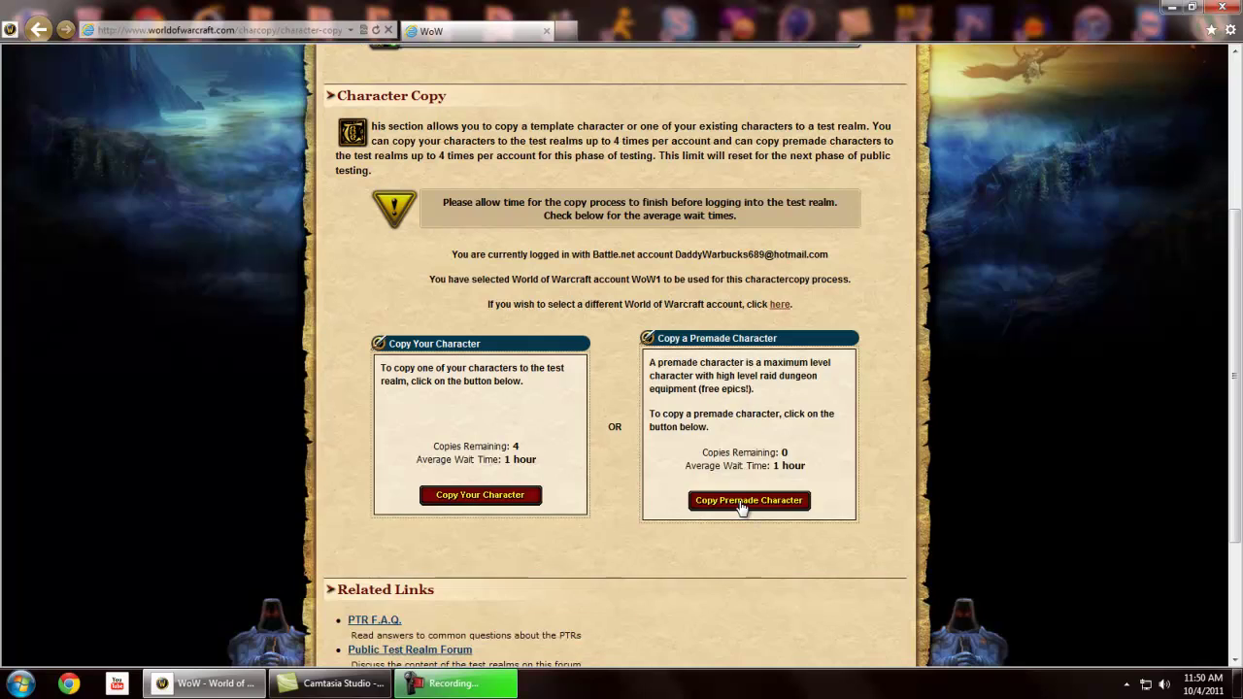
scroll(741, 508, up, 6)
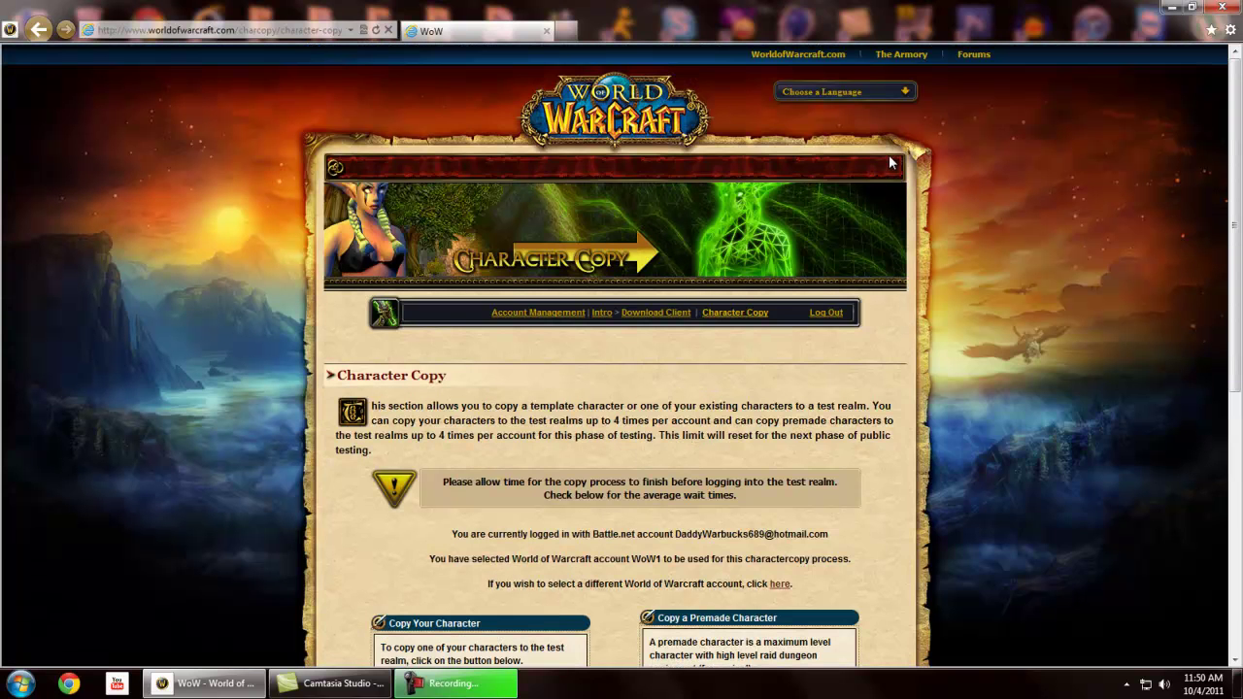
scroll(738, 234, down, 6)
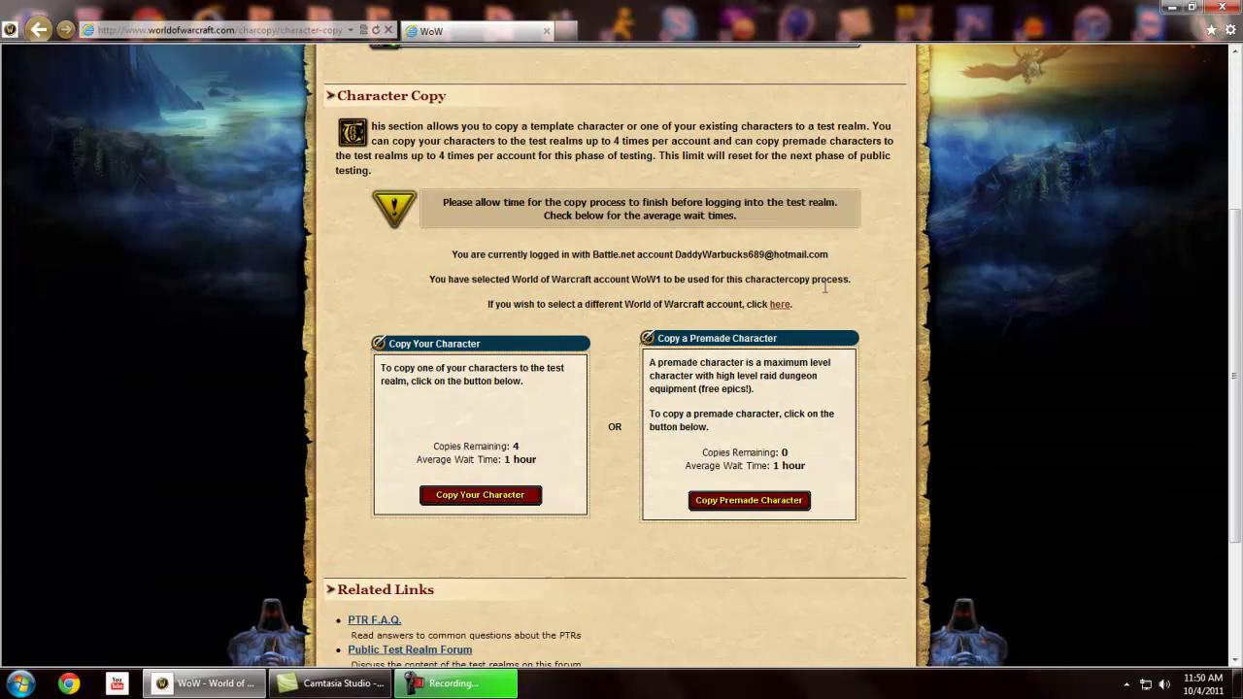
scroll(575, 279, up, 6)
scroll(569, 291, down, 2)
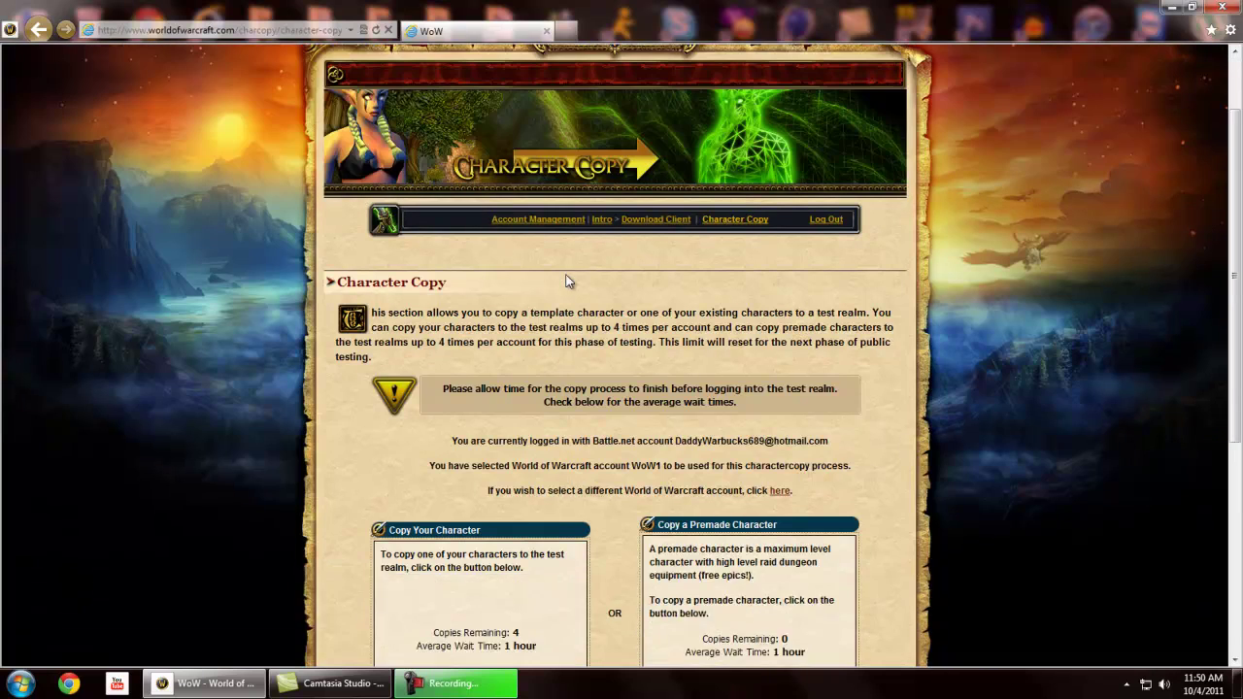
scroll(569, 282, up, 2)
scroll(801, 326, down, 10)
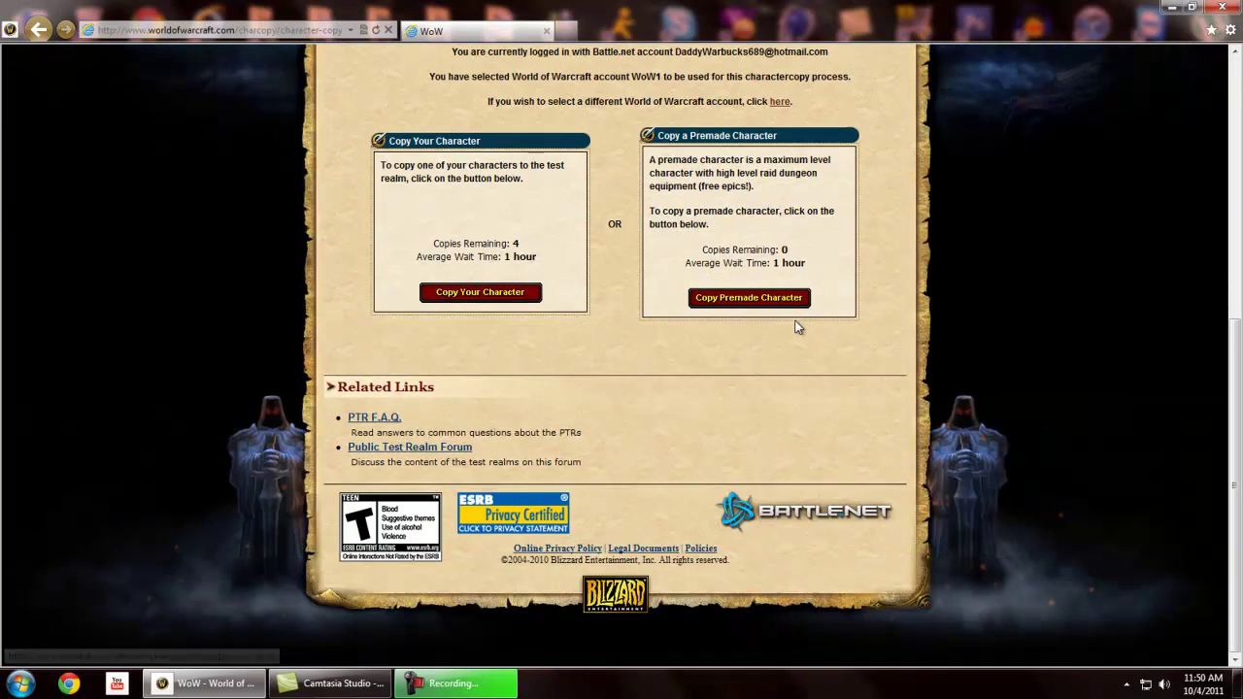
scroll(877, 361, up, 8)
scroll(763, 414, down, 4)
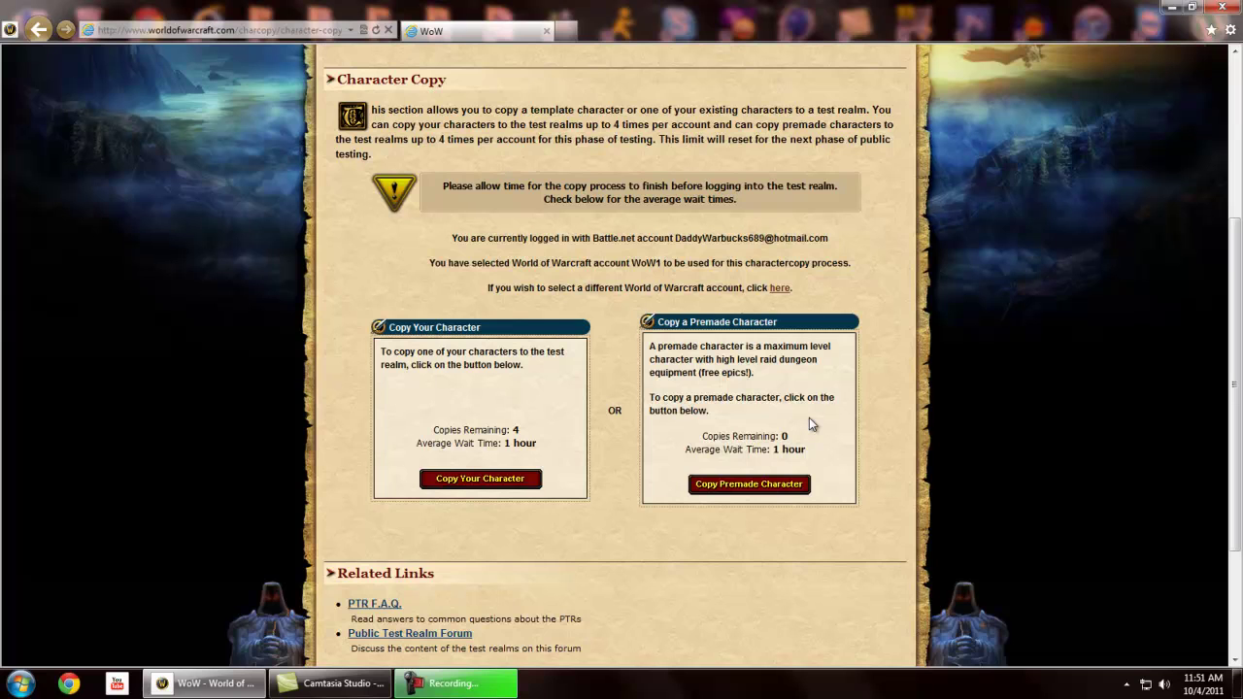
Close the Internet Explorer window showing the Character Copy page
scroll(809, 418, up, 3)
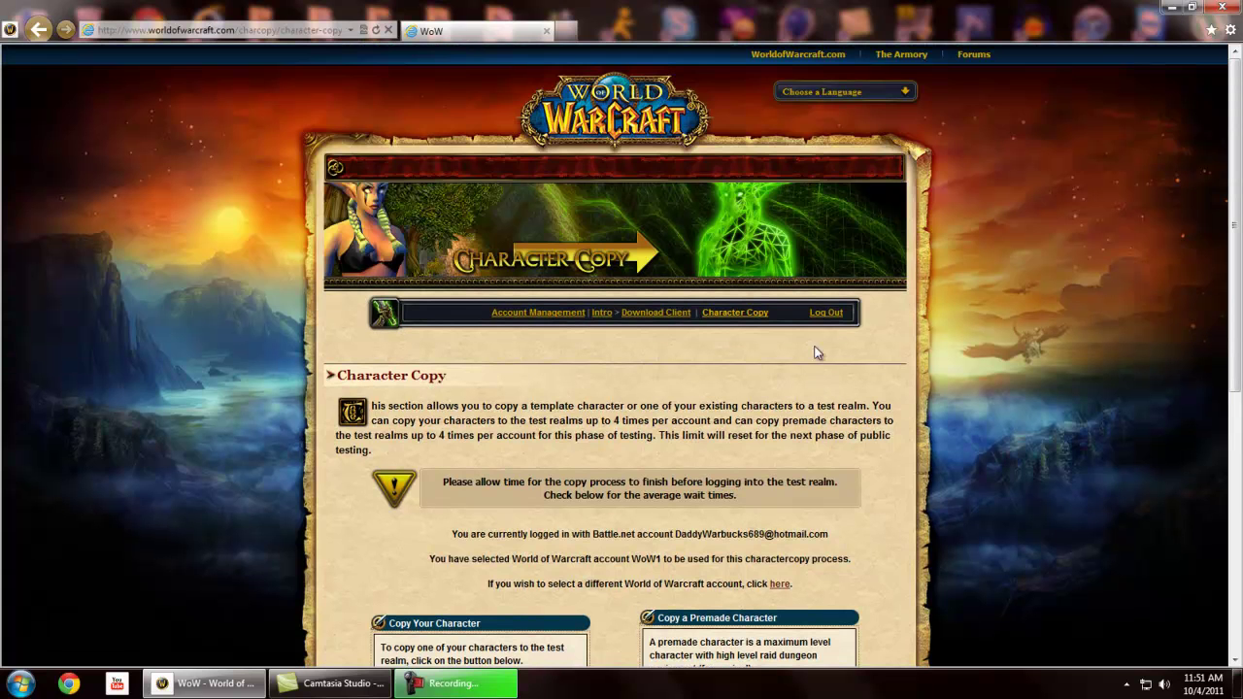
scroll(862, 307, down, 3)
scroll(863, 307, up, 2)
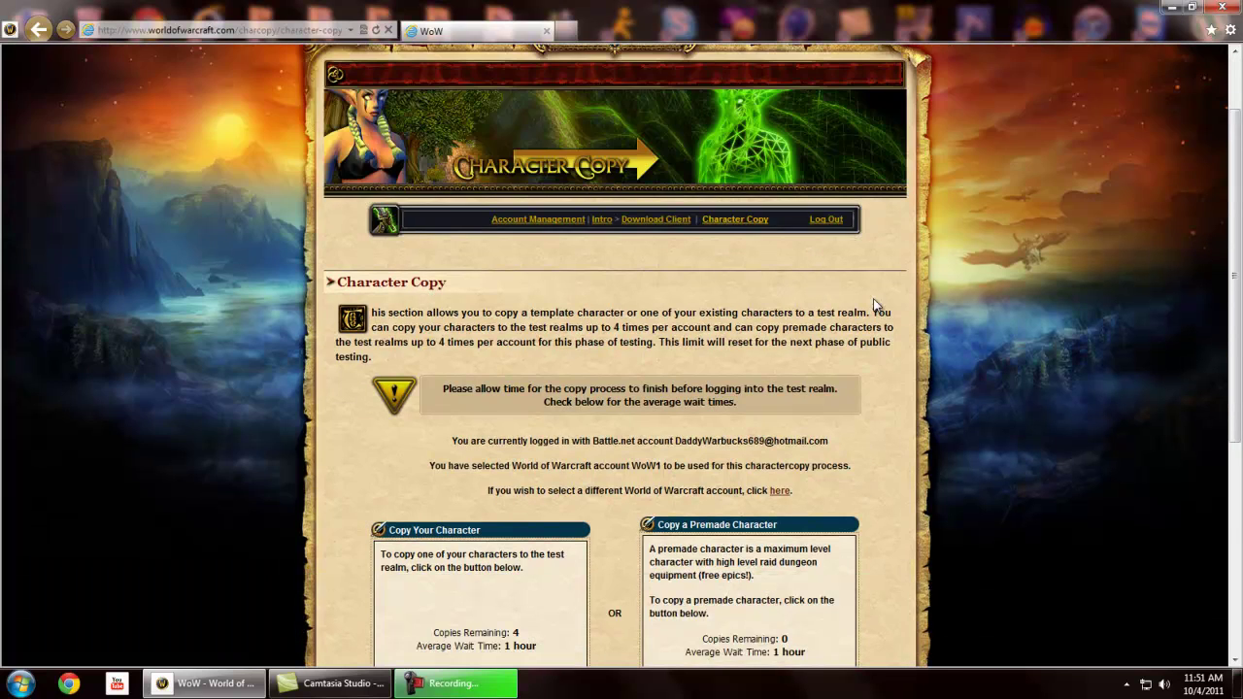
scroll(843, 307, down, 1)
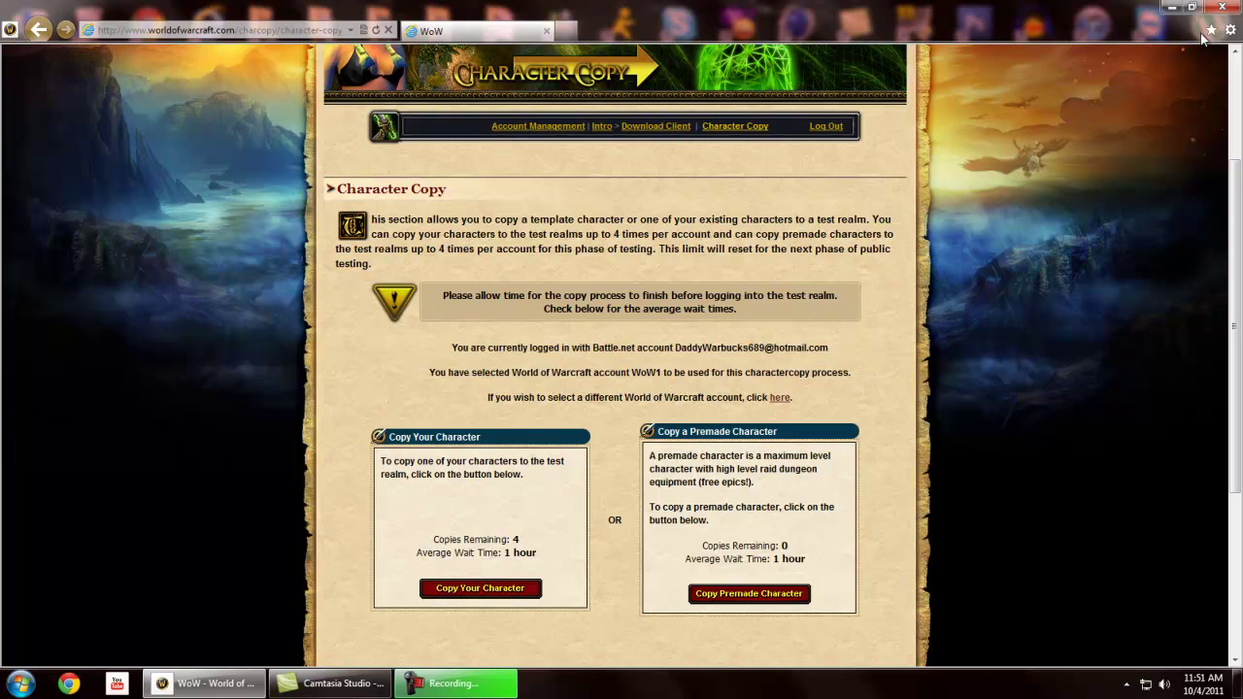
click(1220, 7)
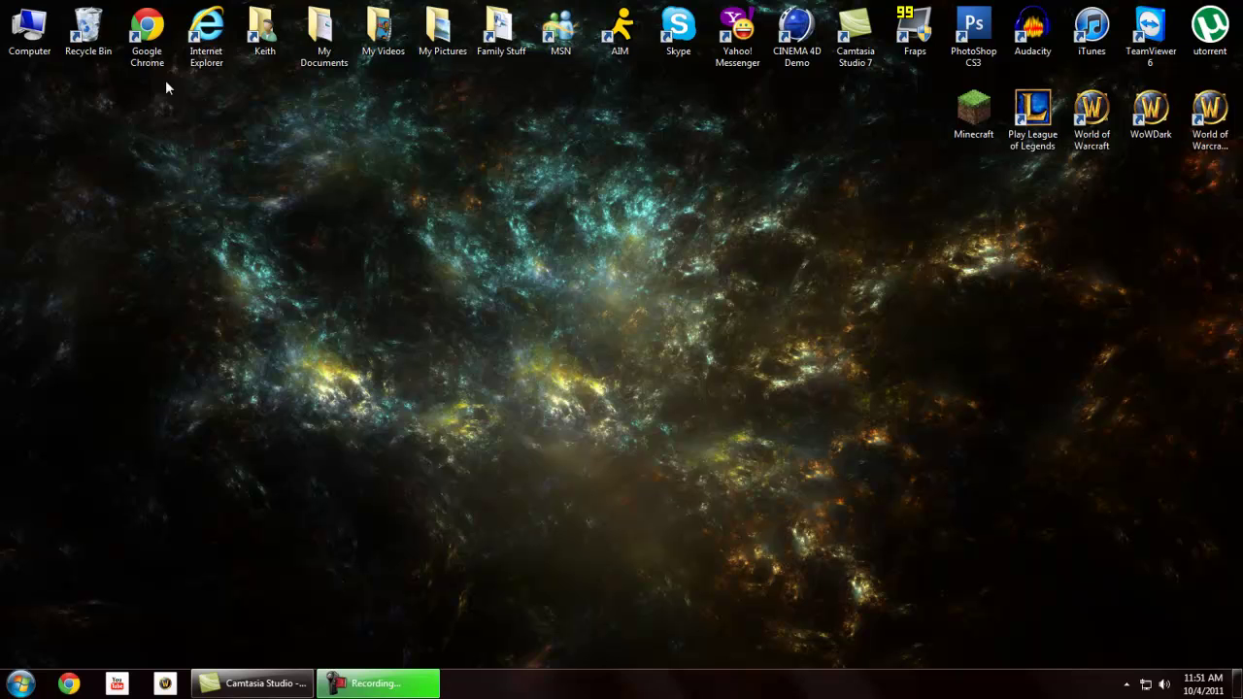
Browse Computer > OS (C:) > Program Files (x86) to the World of Warcraft Public Test folder
double_click(36, 40)
double_click(344, 131)
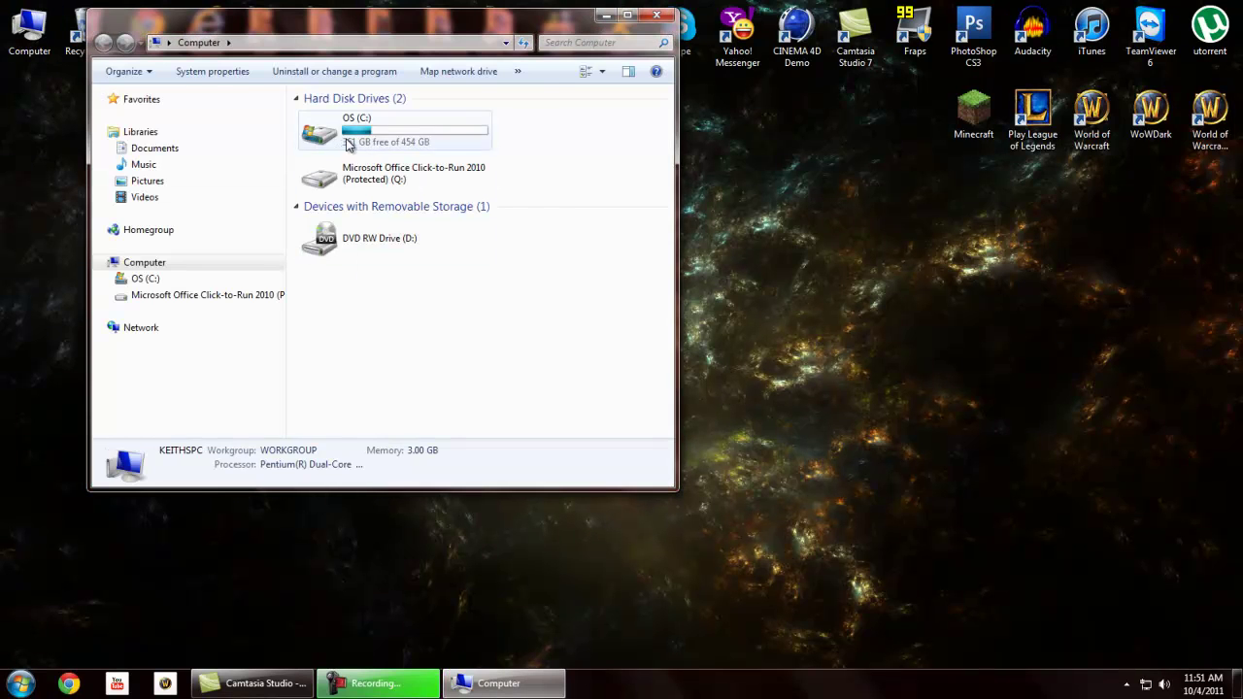
click(408, 279)
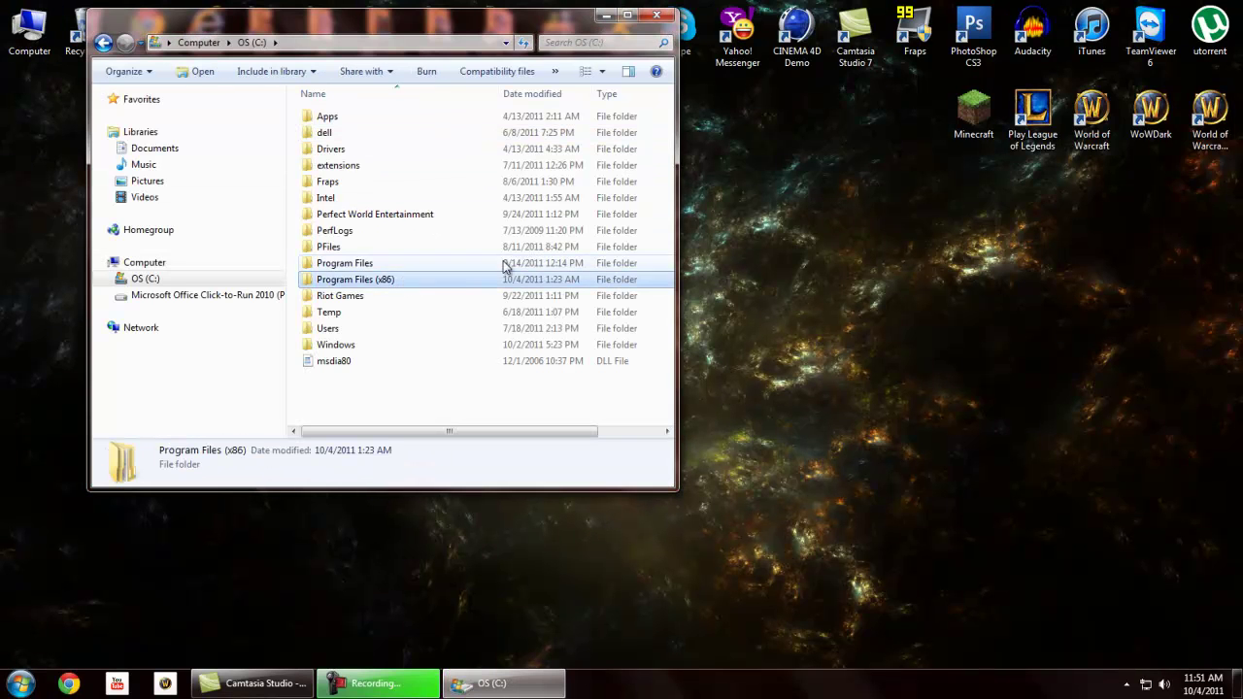
double_click(368, 280)
scroll(452, 277, down, 14)
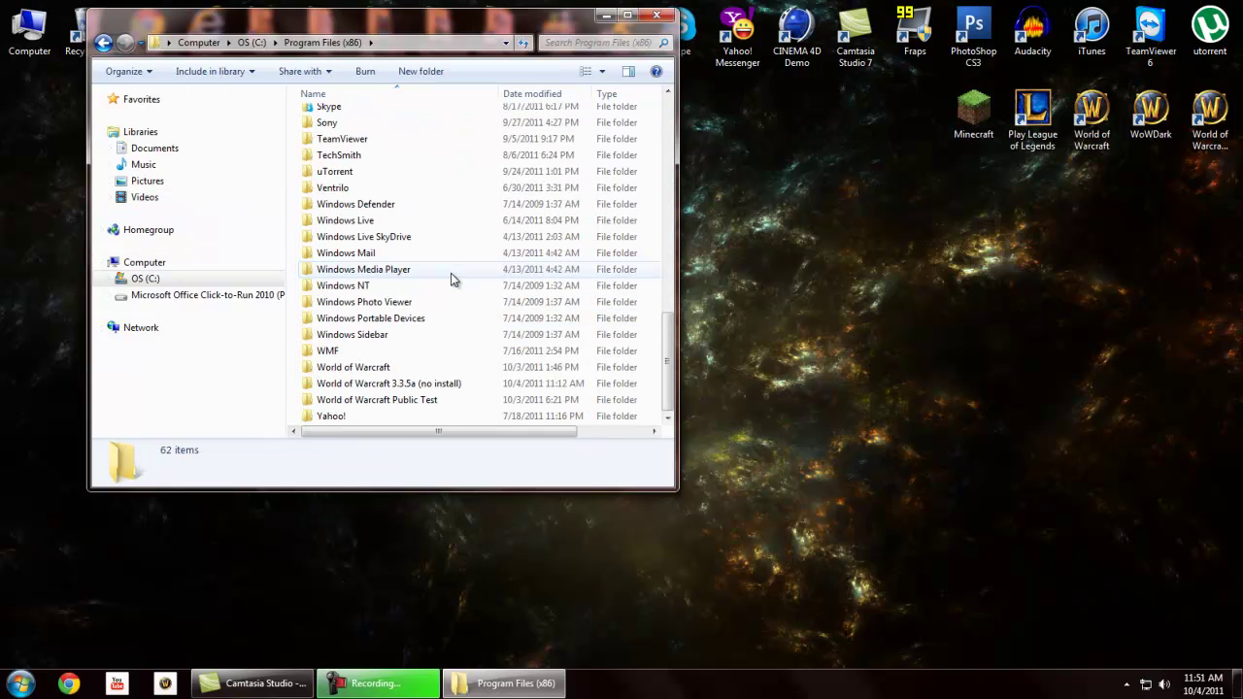
double_click(404, 408)
scroll(408, 398, down, 1)
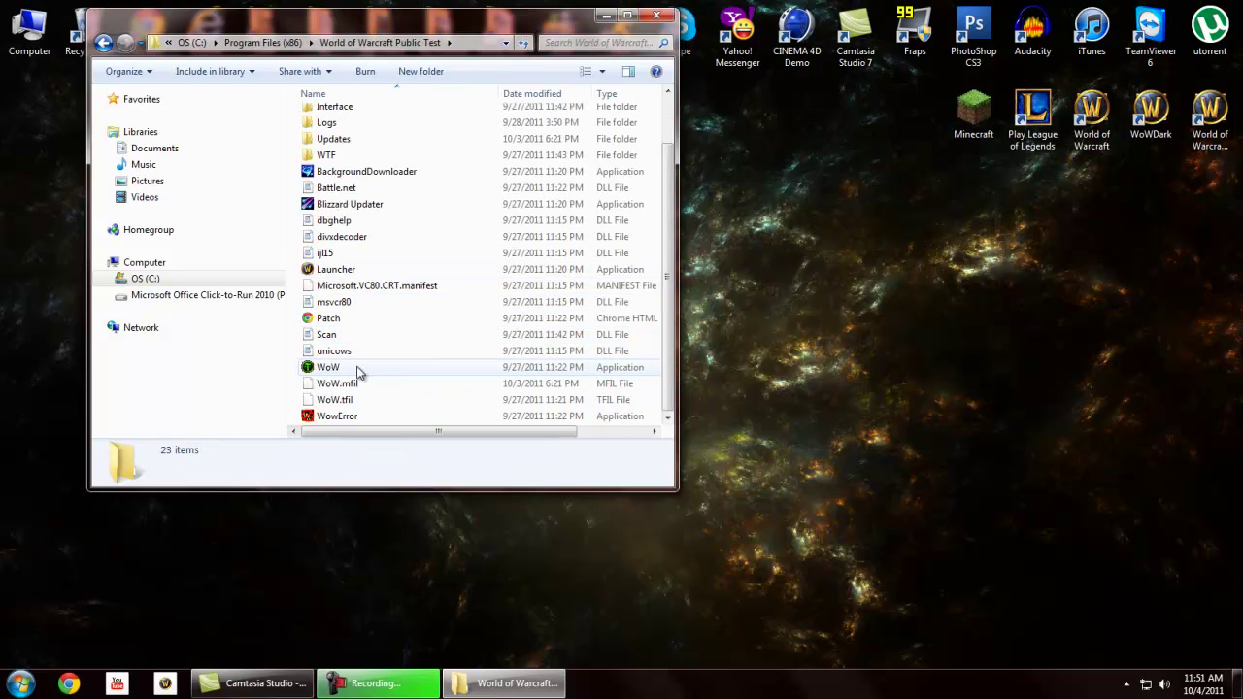
Locate the WoW and Launcher files in the folder, then close the Explorer window
mouse_move(352, 373)
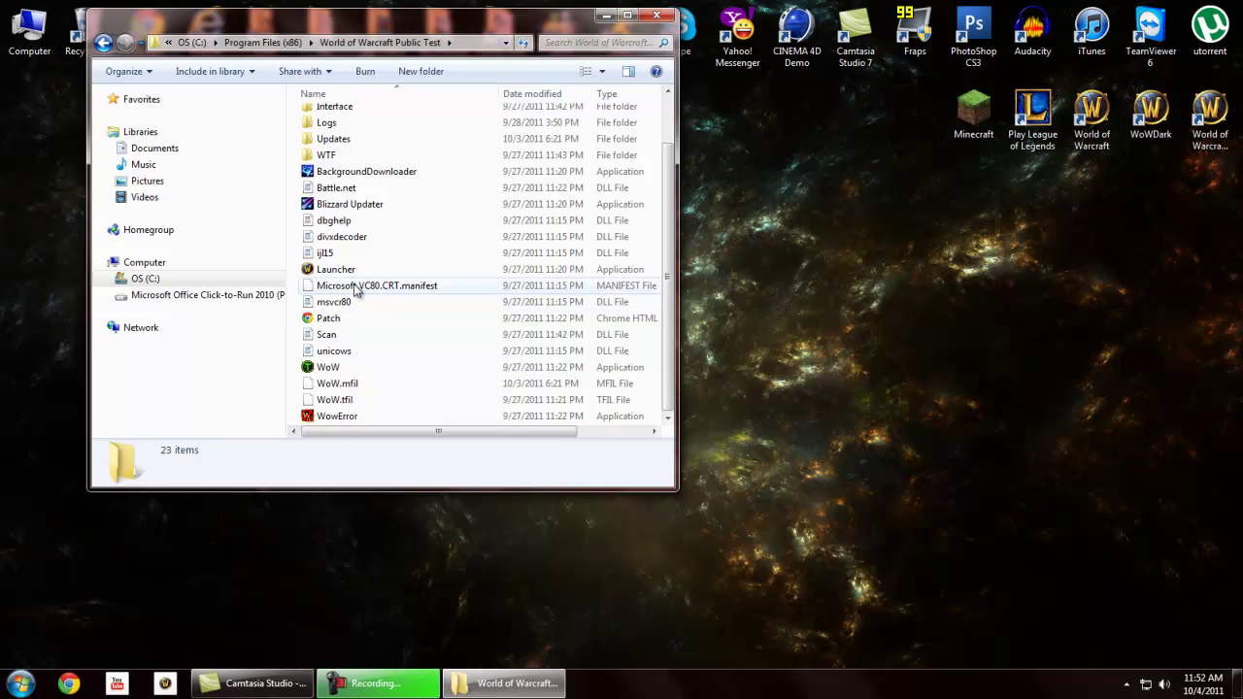
mouse_move(366, 275)
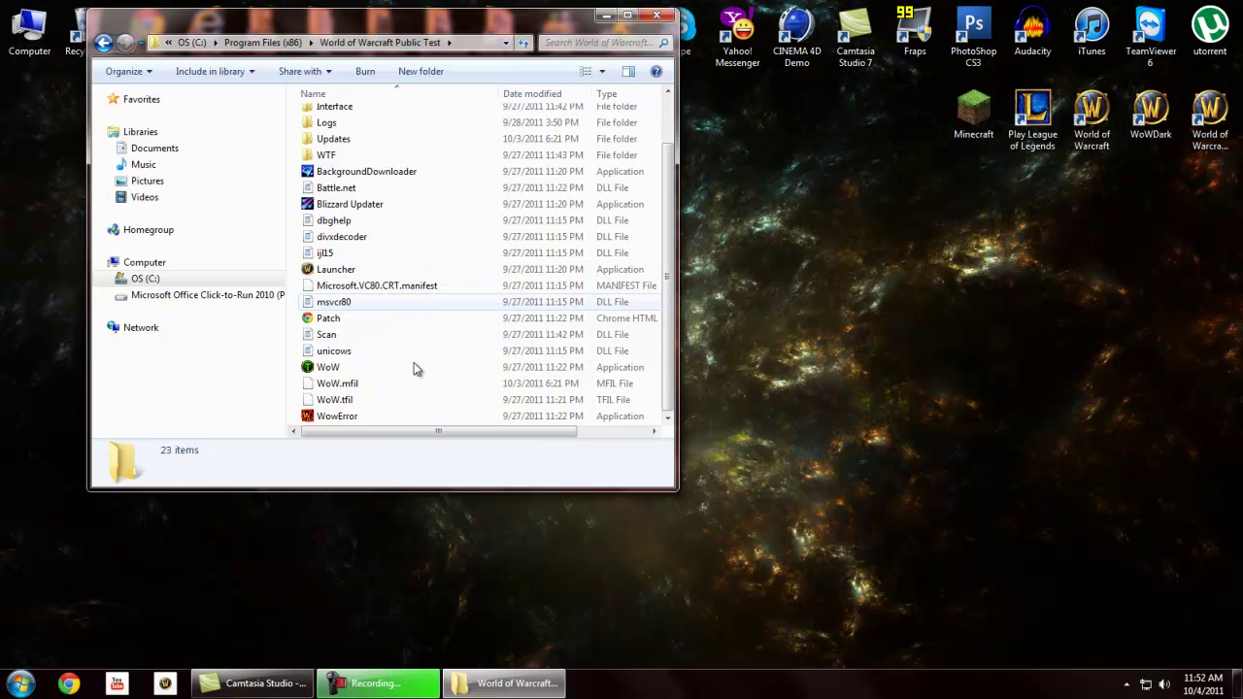
click(657, 14)
click(19, 684)
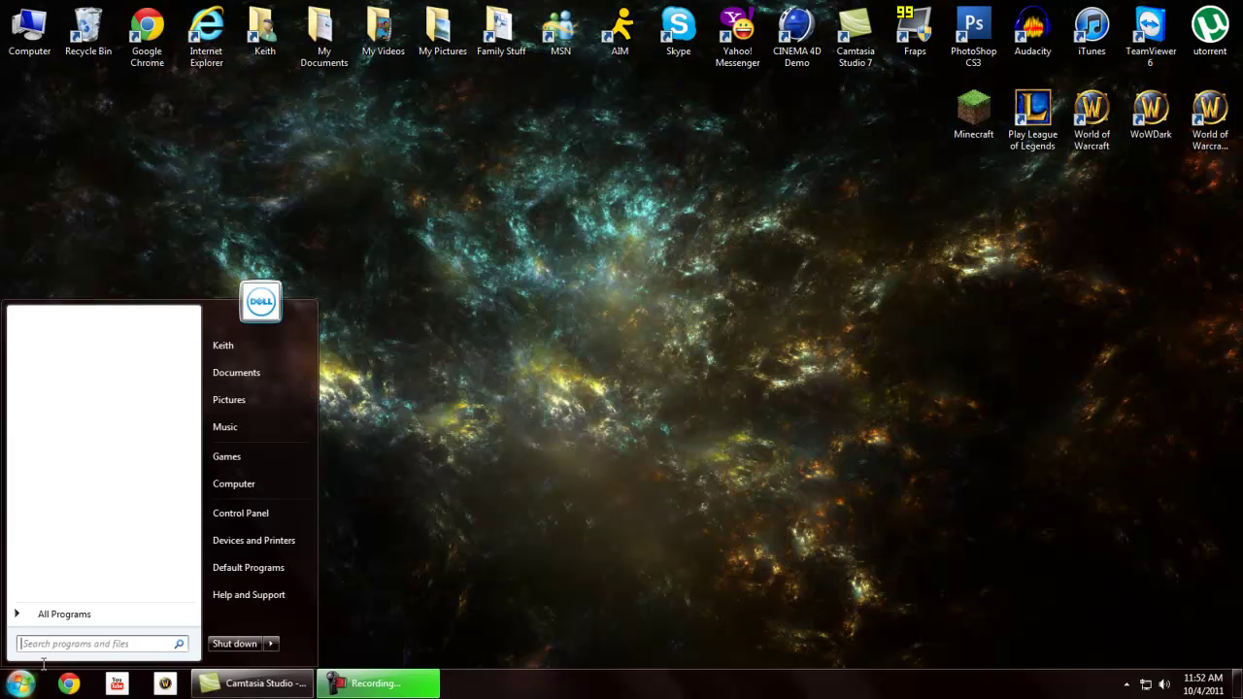
Under All Programs, expand World of Warcraft Public Test and launch its World of Warcraft shortcut
click(58, 614)
scroll(105, 546, down, 5)
scroll(105, 546, down, 3)
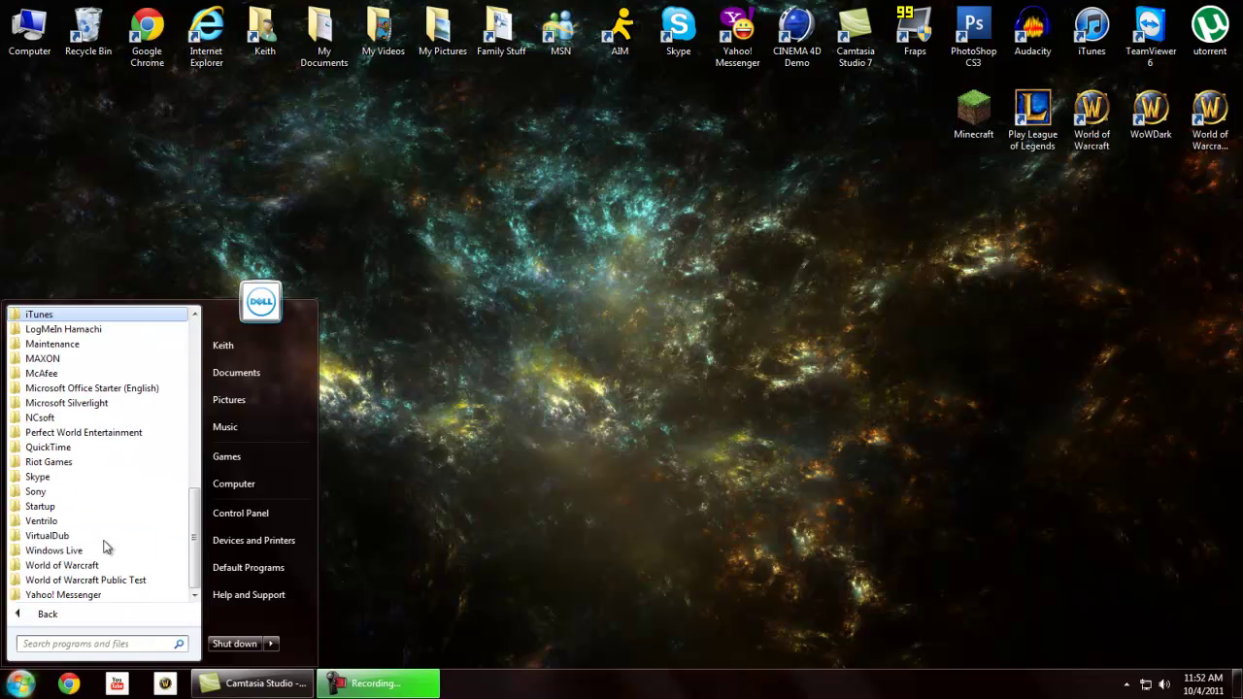
click(103, 580)
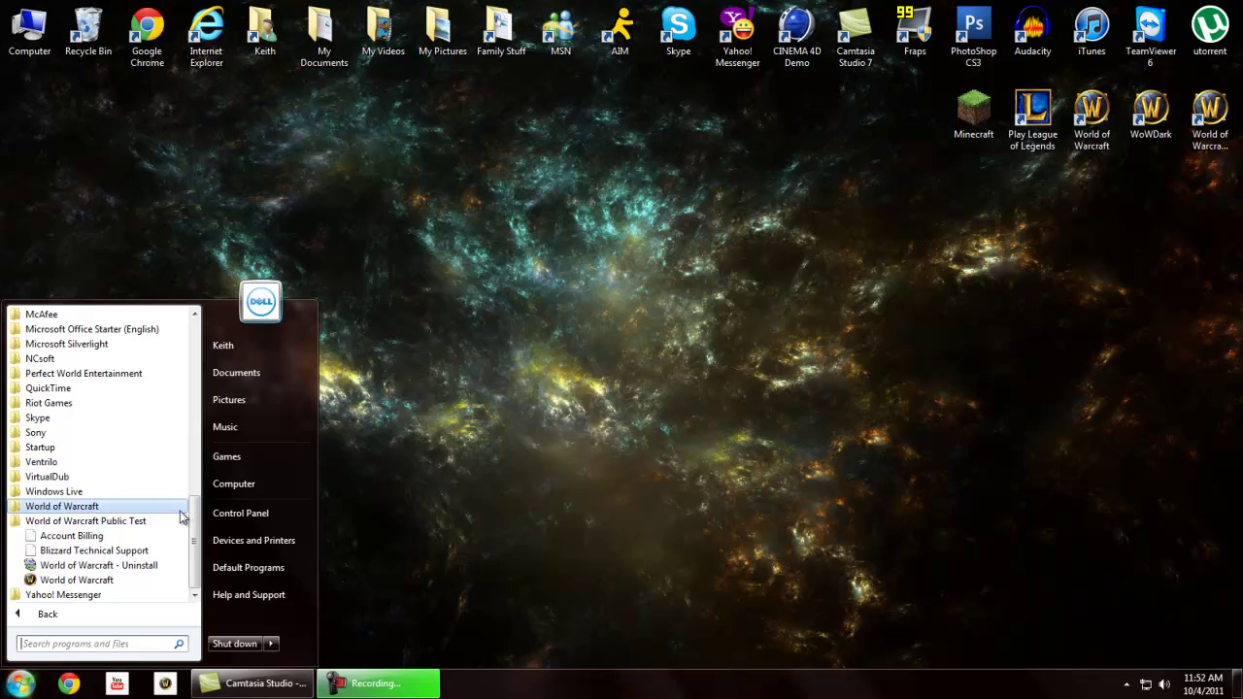
click(58, 583)
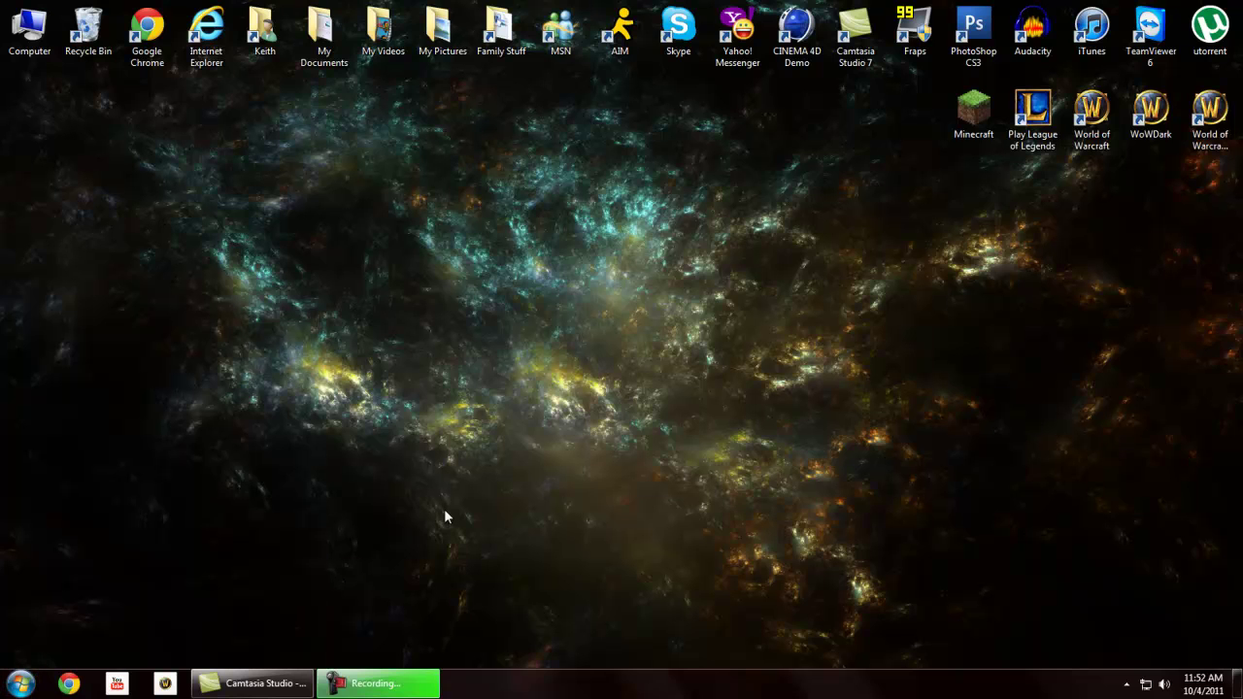